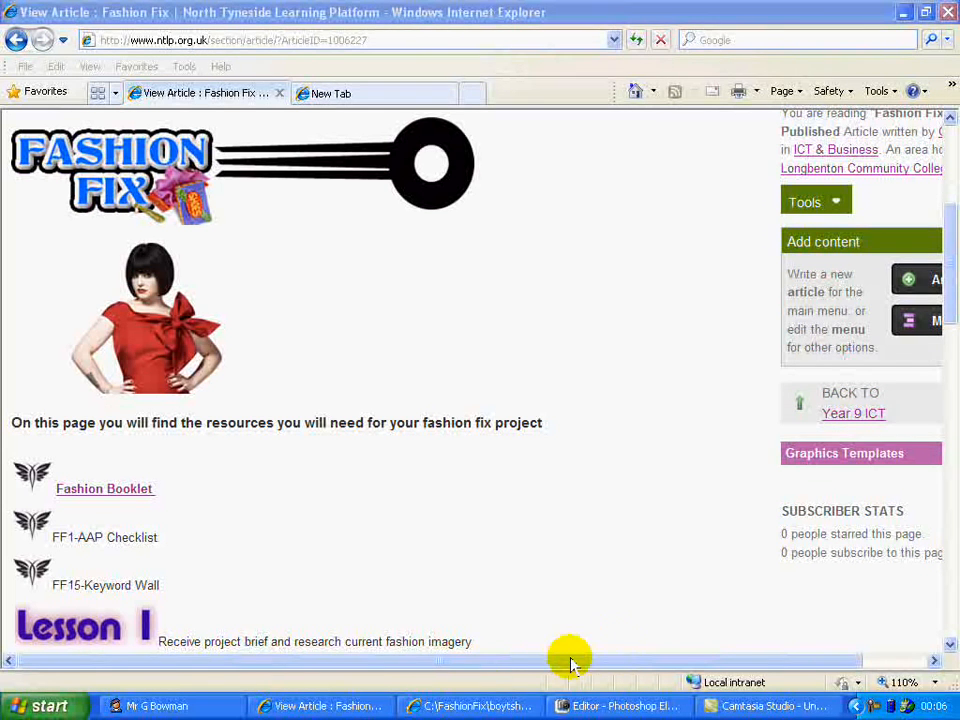
Copy the boytshirt image shown in the browser to the clipboard
{"action": "left_click", "coordinate": [465, 706]}
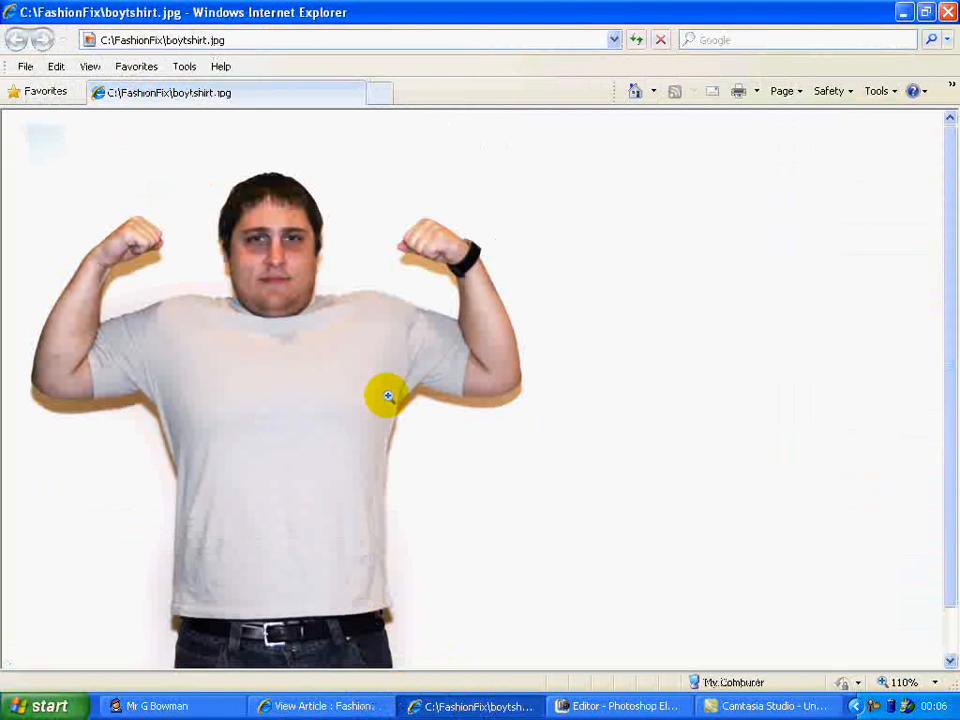
{"action": "right_click", "coordinate": [336, 395]}
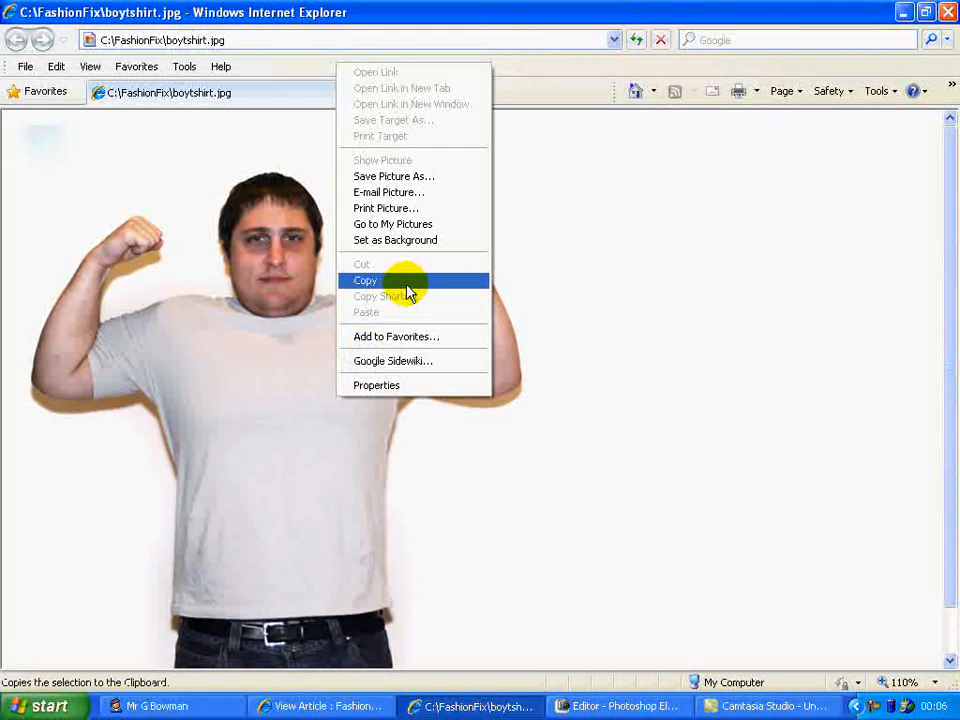
{"action": "left_click", "coordinate": [407, 284]}
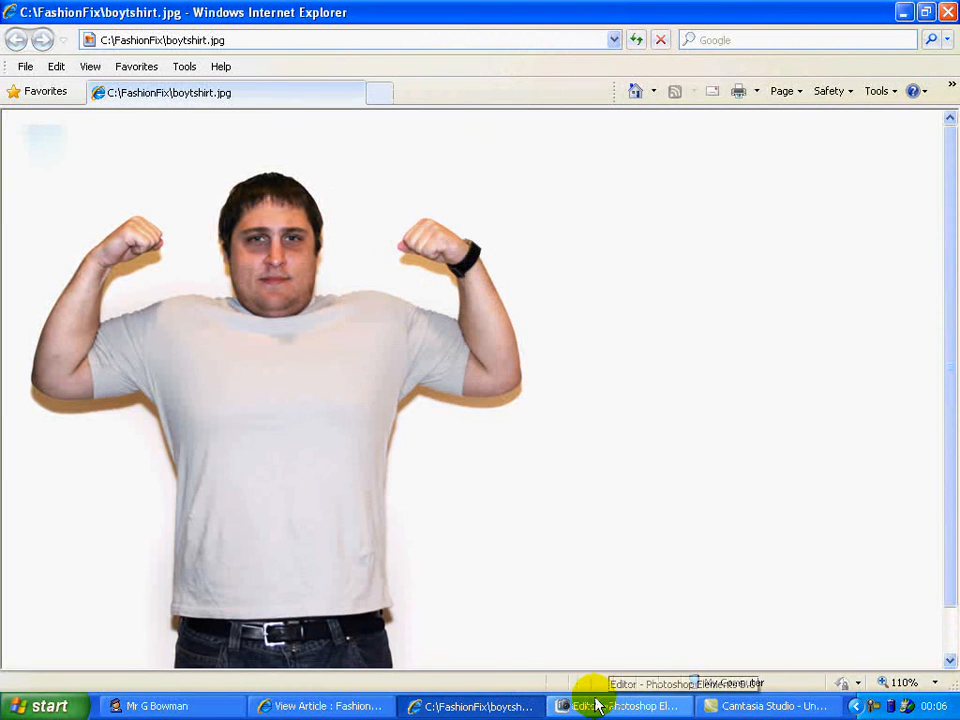
Switch to Photoshop Elements Editor and open boytshirt from the FashionFix folder
{"action": "right_click", "coordinate": [381, 517]}
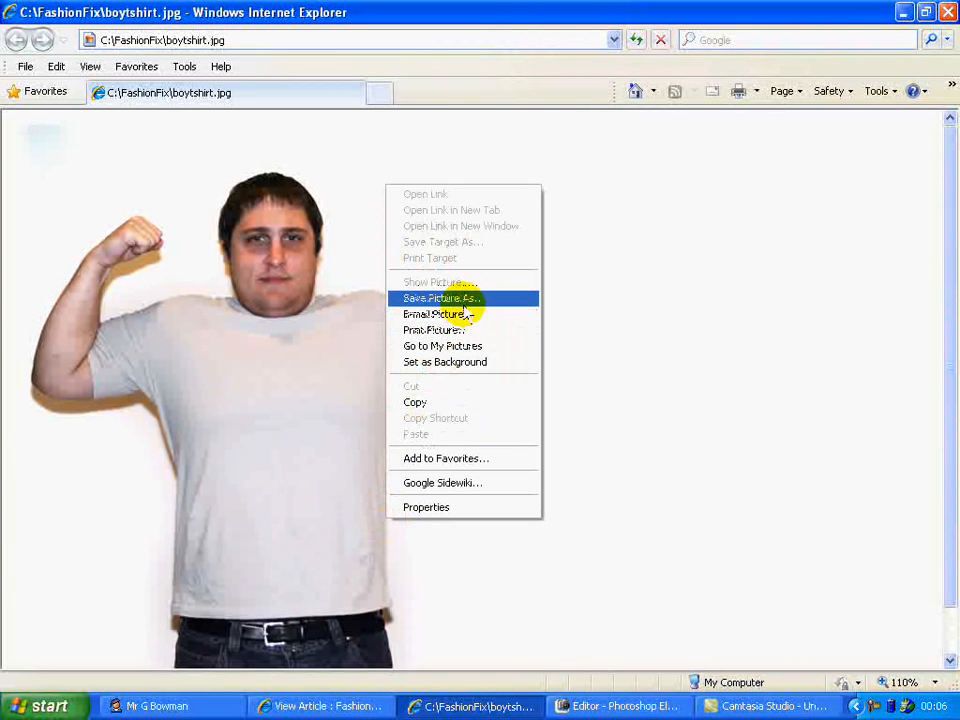
{"action": "left_click", "coordinate": [628, 706]}
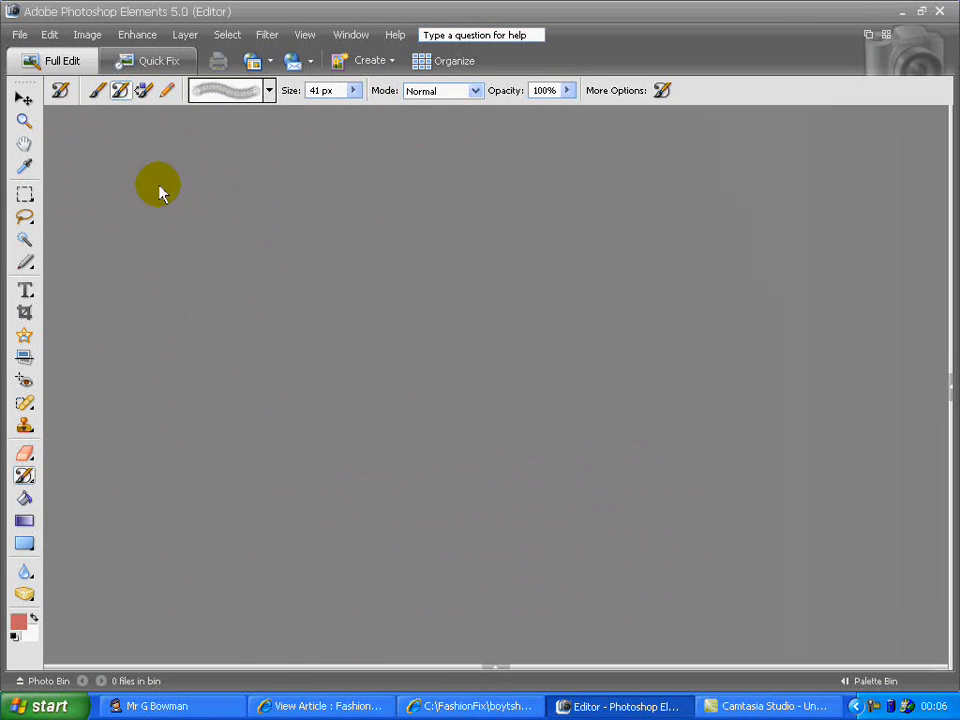
{"action": "left_click", "coordinate": [23, 42]}
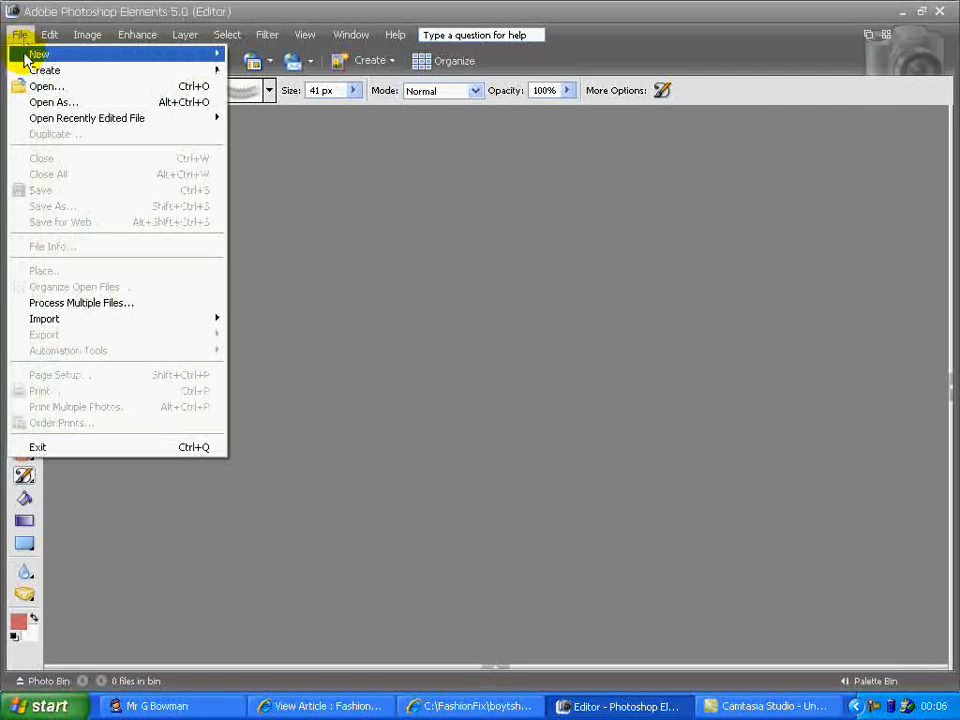
{"action": "left_click", "coordinate": [30, 88]}
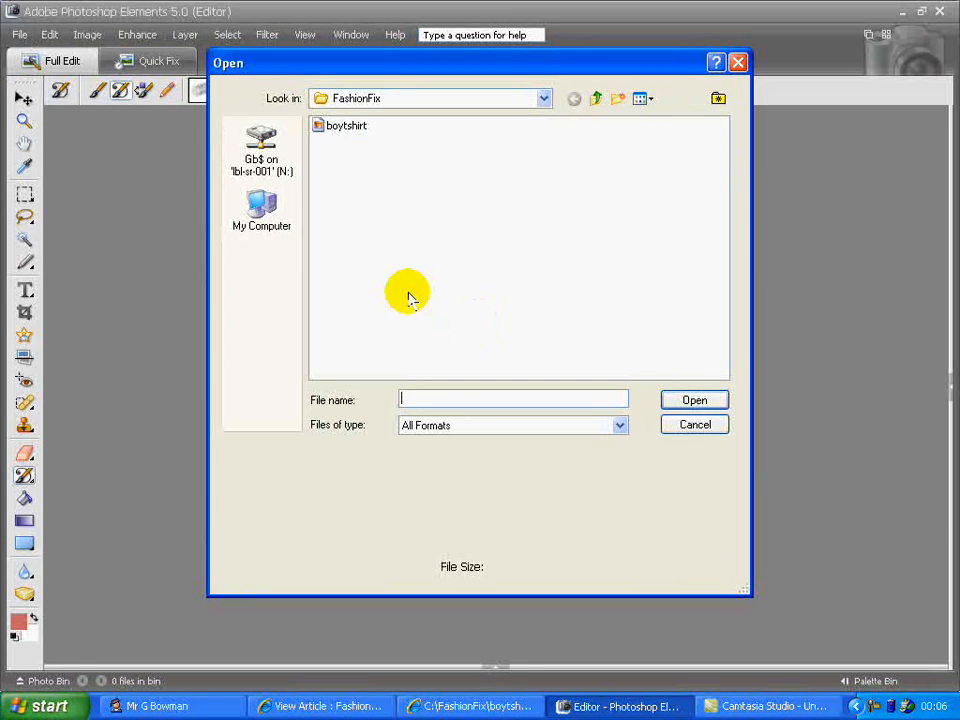
{"action": "left_click", "coordinate": [685, 398]}
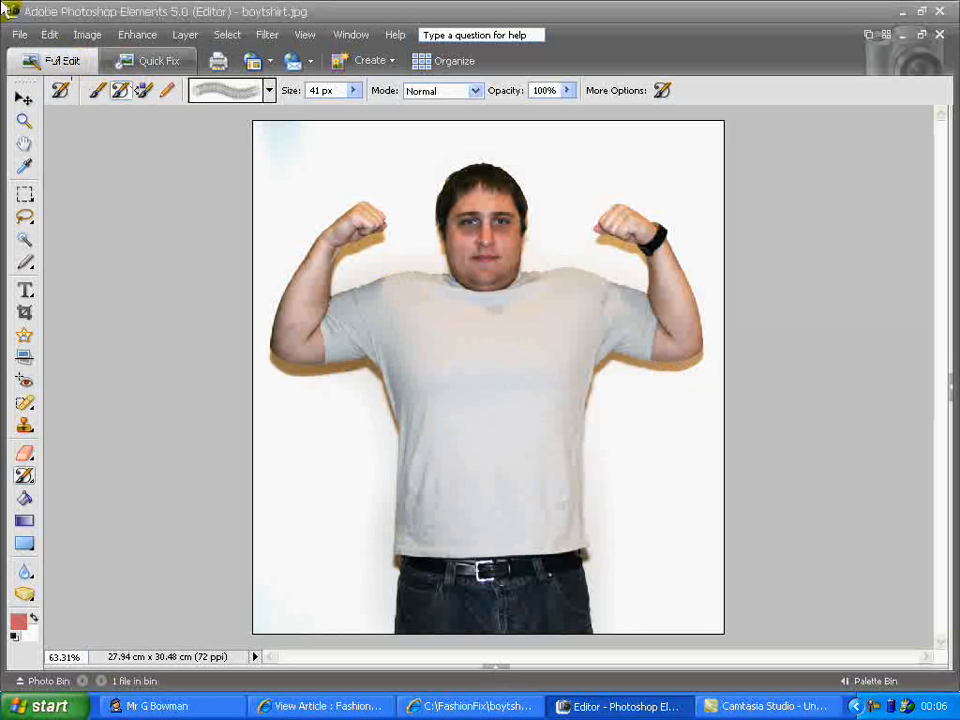
Create a new image from the clipboard contents
{"action": "left_click", "coordinate": [22, 36]}
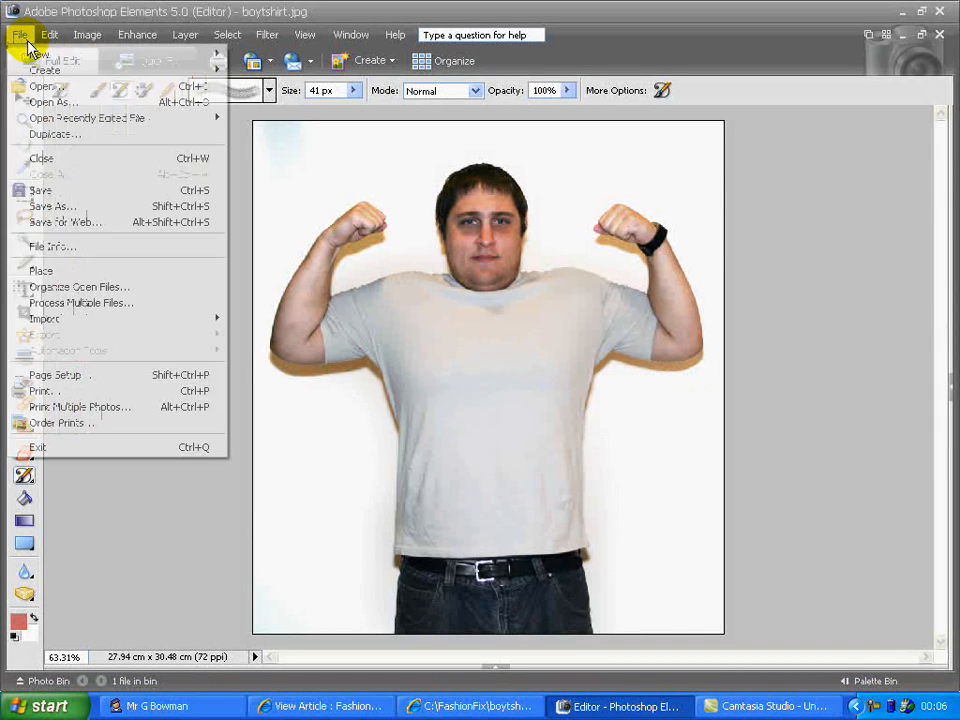
{"action": "mouse_move", "coordinate": [150, 56]}
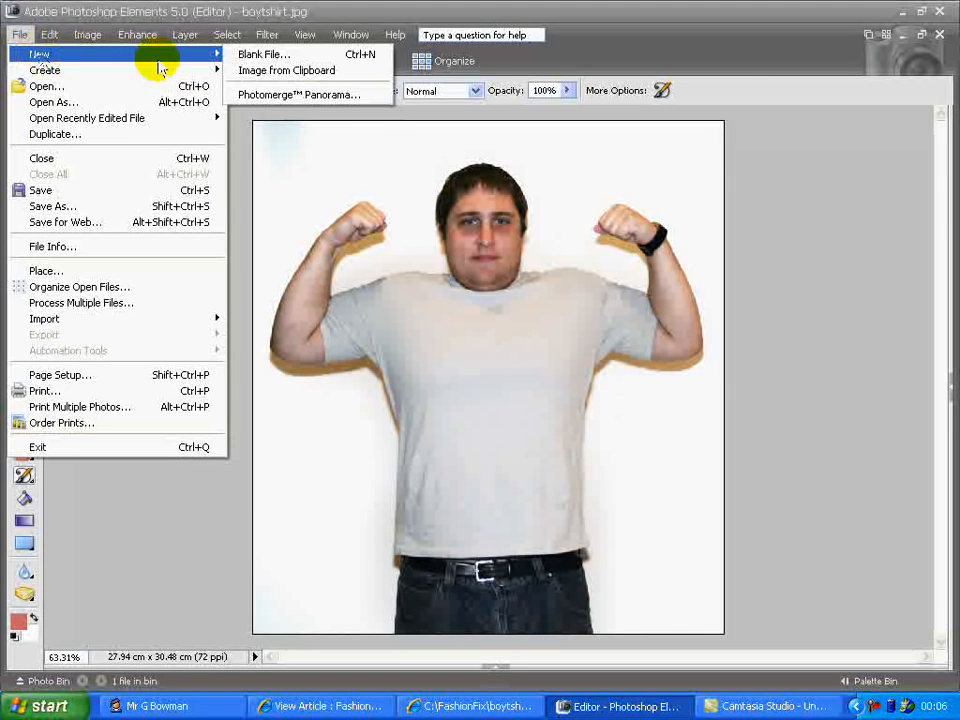
{"action": "left_click", "coordinate": [268, 76]}
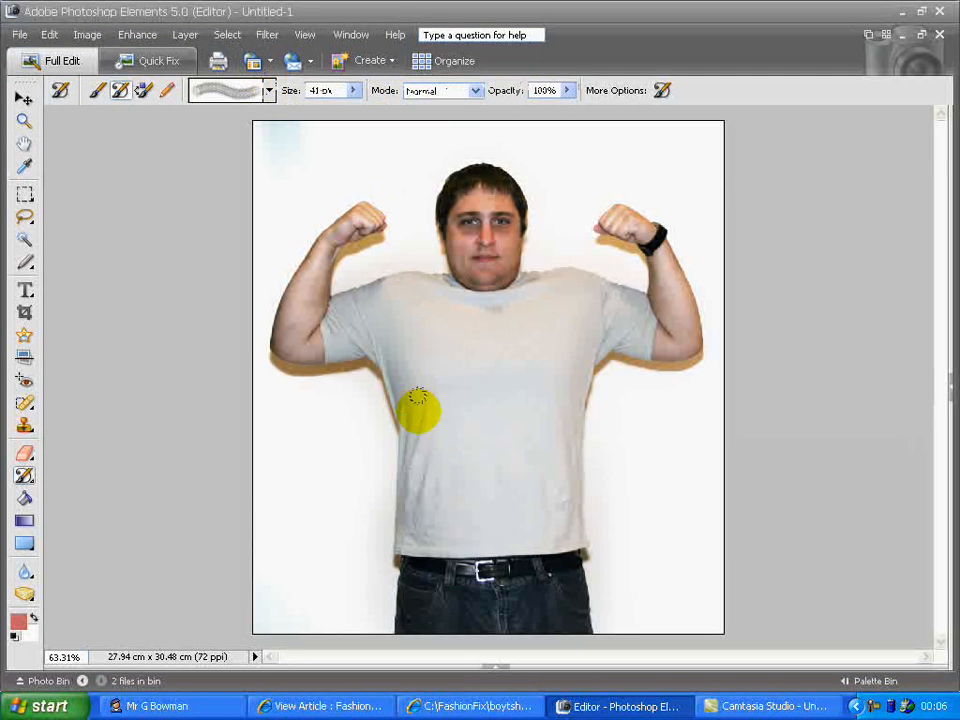
Show the Photo Bin, switch between the two images, and close Untitled-1 without saving
{"action": "left_click", "coordinate": [497, 667]}
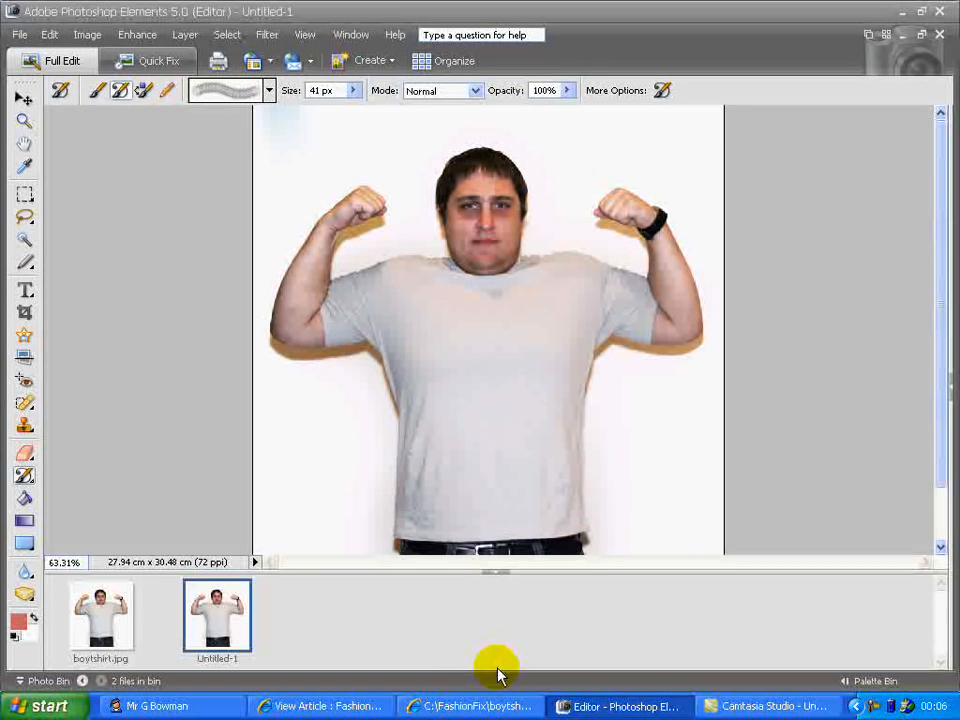
{"action": "left_click", "coordinate": [100, 614]}
{"action": "left_click", "coordinate": [201, 619]}
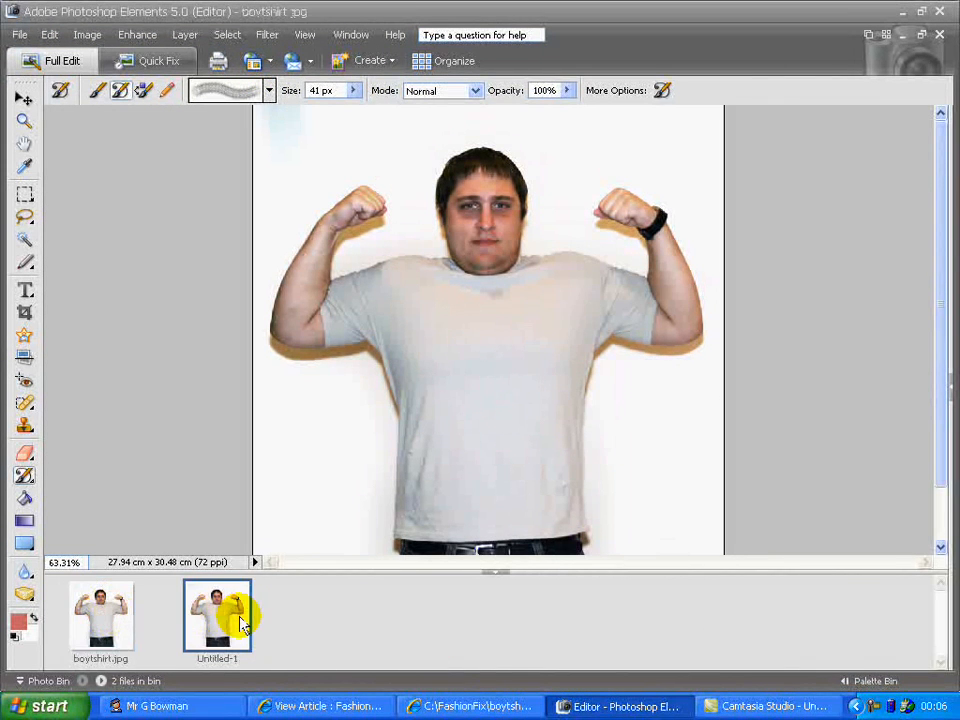
{"action": "left_click", "coordinate": [940, 35]}
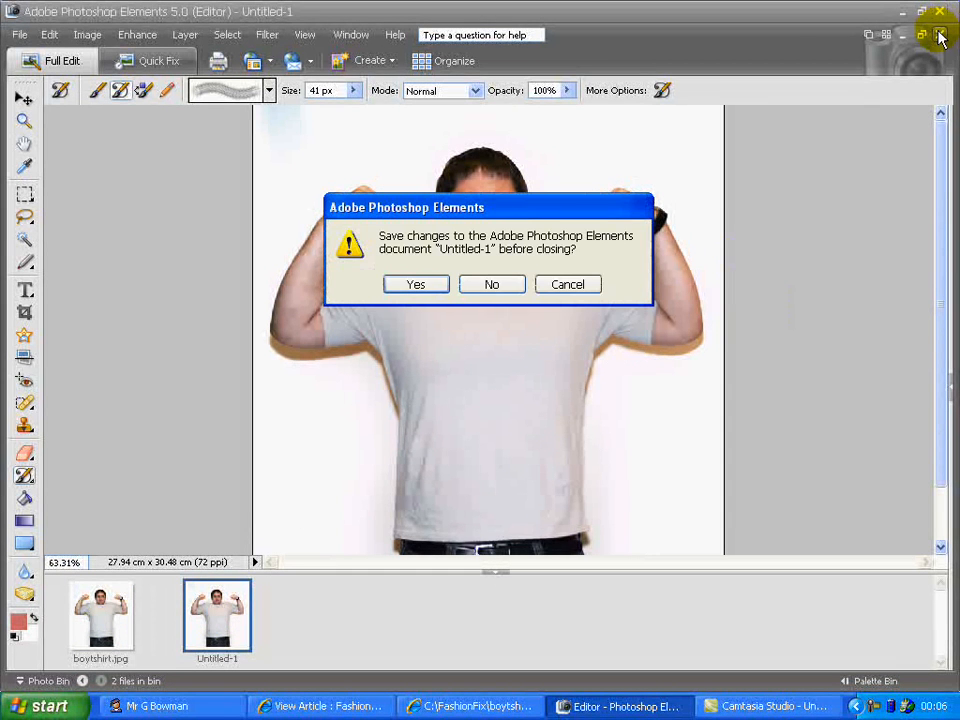
{"action": "left_click", "coordinate": [496, 285]}
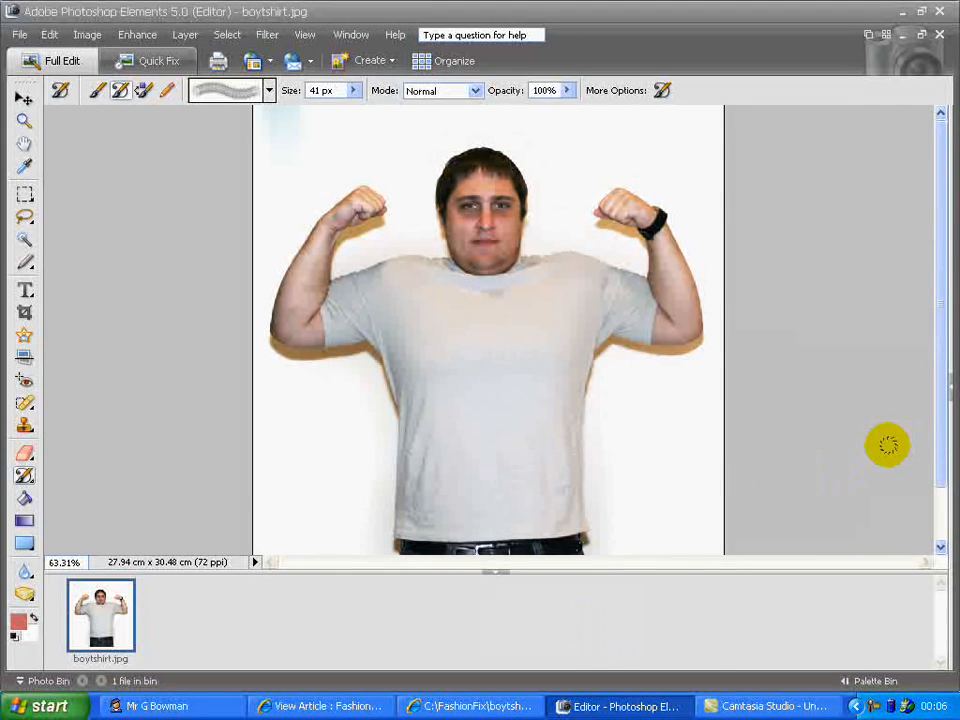
Hide the Photo Bin and toggle the Palette Bin open and closed again
{"action": "left_click", "coordinate": [950, 385]}
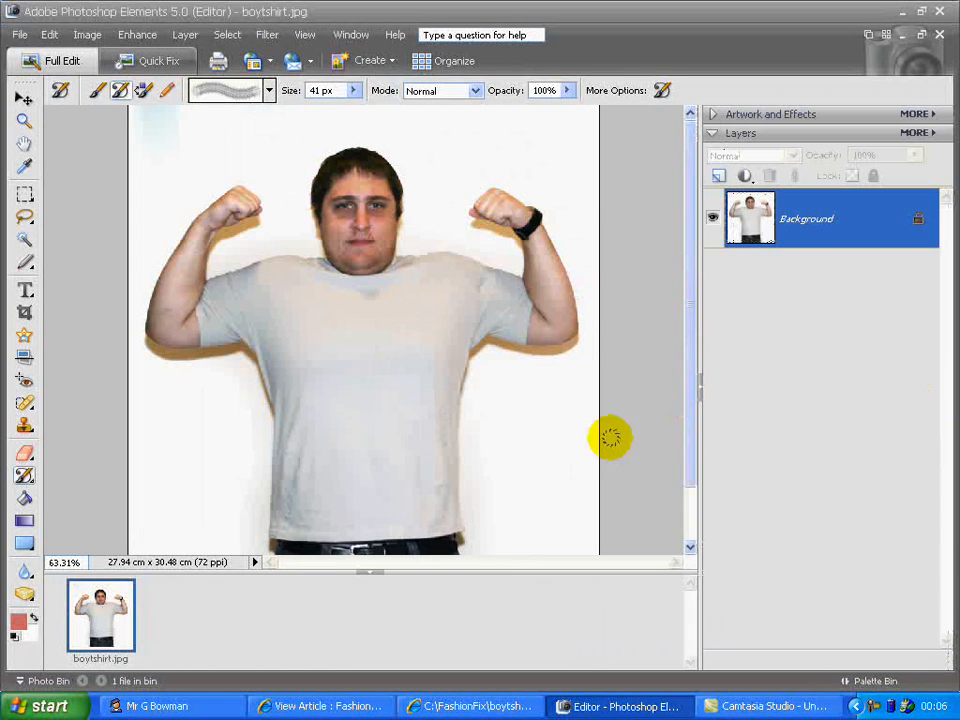
{"action": "left_click", "coordinate": [368, 574]}
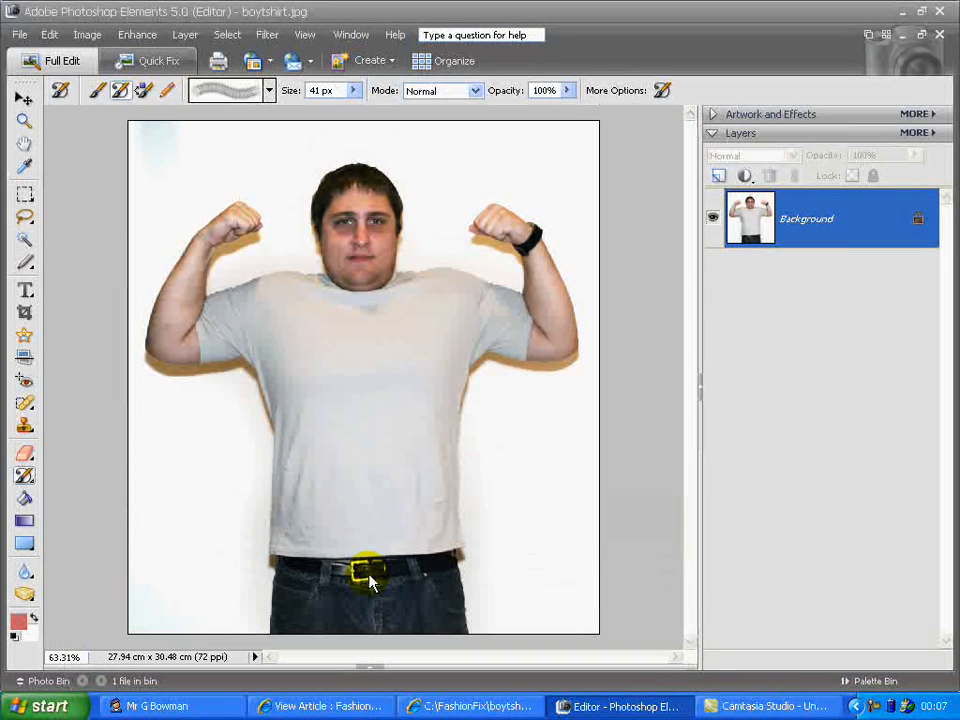
{"action": "left_click", "coordinate": [702, 388]}
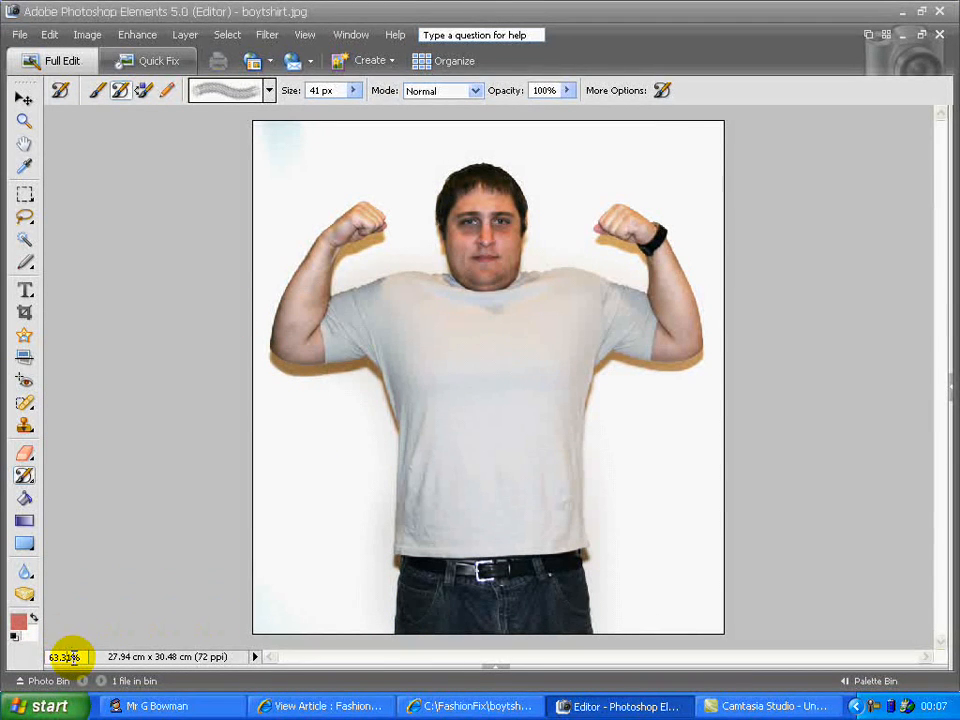
Set the image zoom level to 100%
{"action": "left_click", "coordinate": [64, 656]}
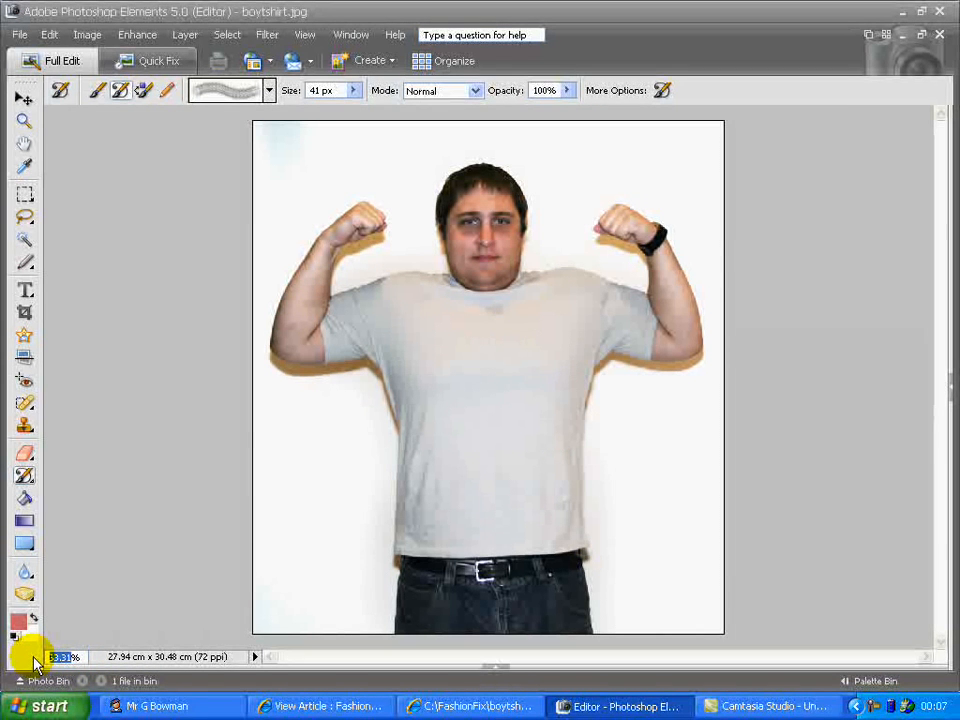
{"action": "type", "text": "100"}
{"action": "key", "text": "Return"}
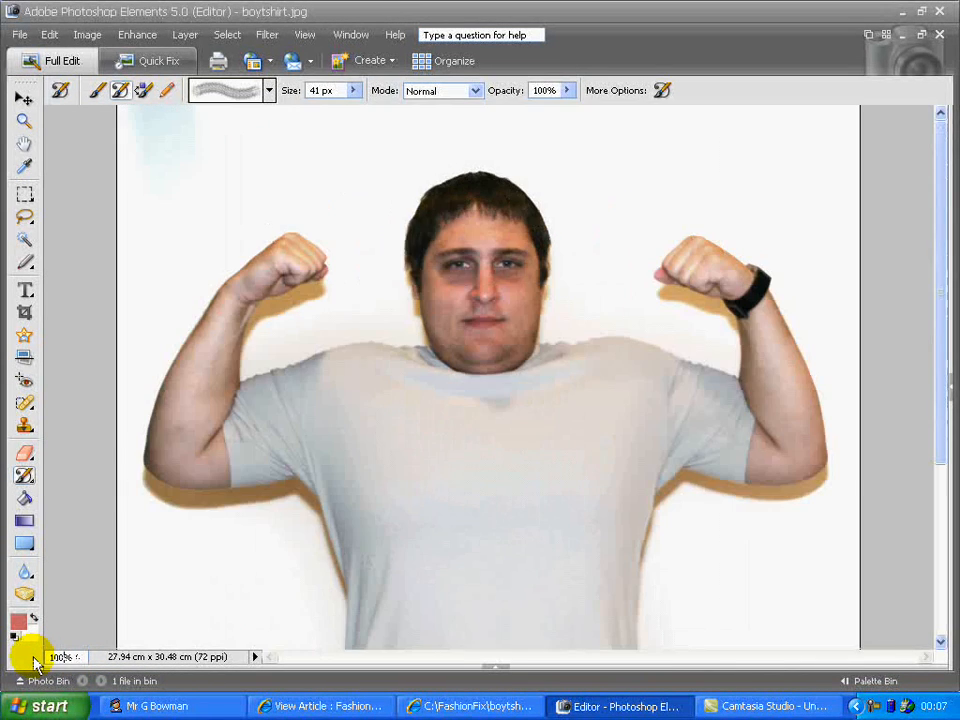
Zoom out and back in to 100% on the T-shirt area with the Zoom tool
{"action": "left_click", "coordinate": [26, 121]}
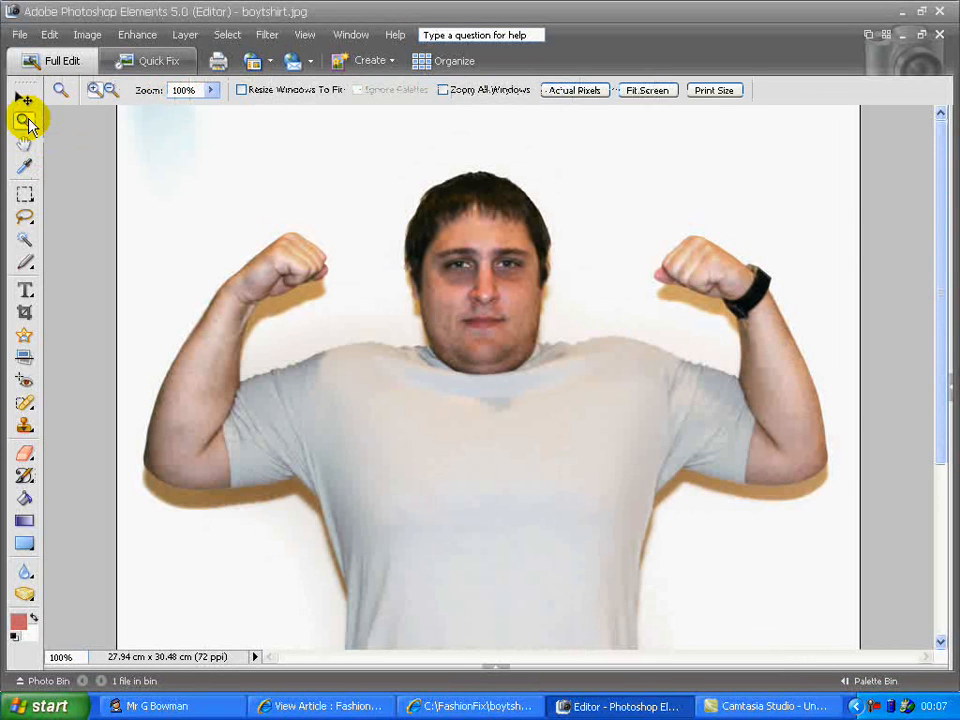
{"action": "left_click", "coordinate": [109, 91]}
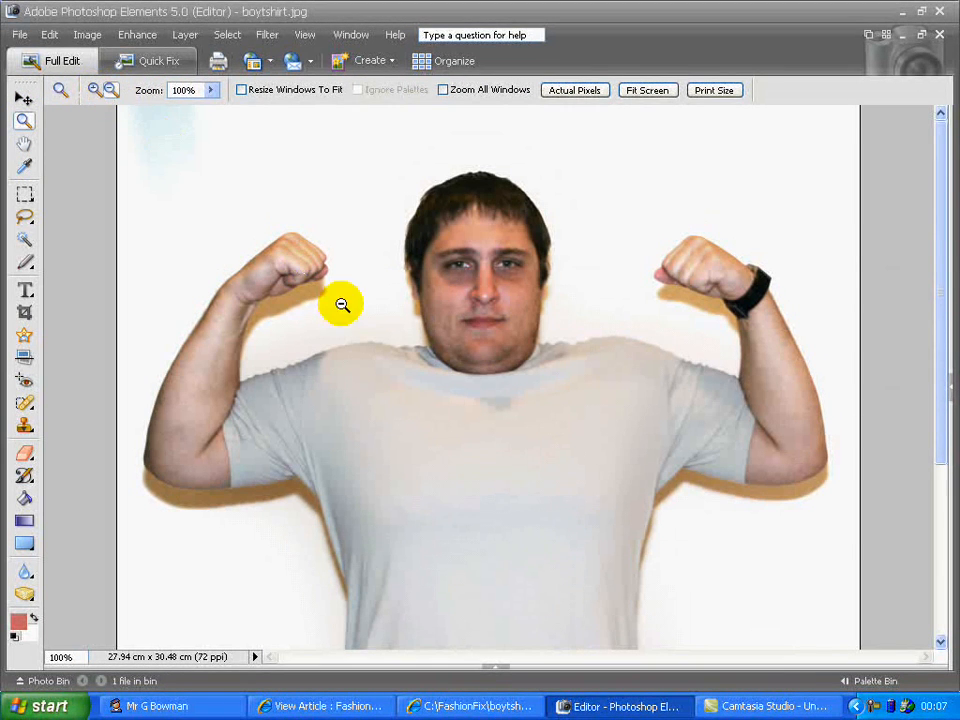
{"action": "left_click", "coordinate": [488, 398]}
{"action": "left_click", "coordinate": [488, 400]}
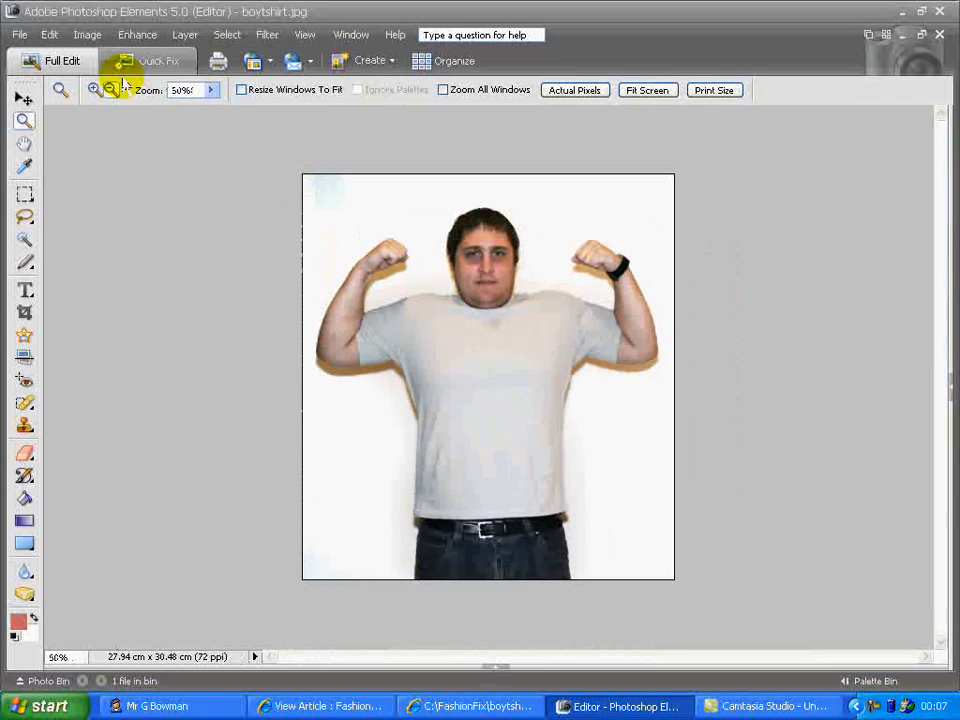
{"action": "left_click", "coordinate": [95, 90]}
{"action": "left_click", "coordinate": [465, 349]}
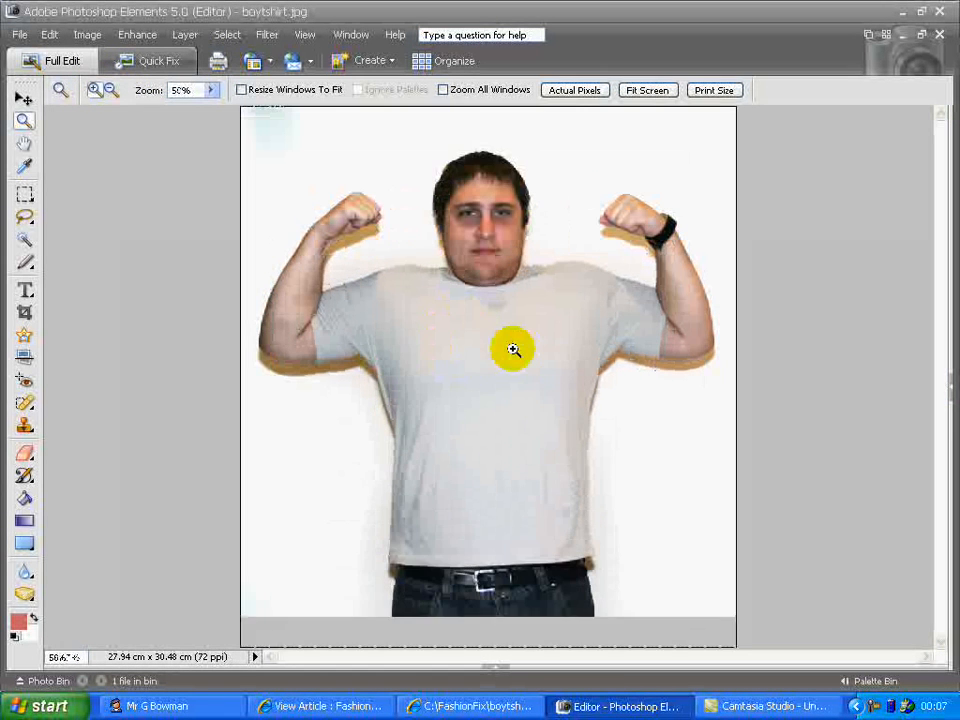
{"action": "left_click", "coordinate": [514, 358]}
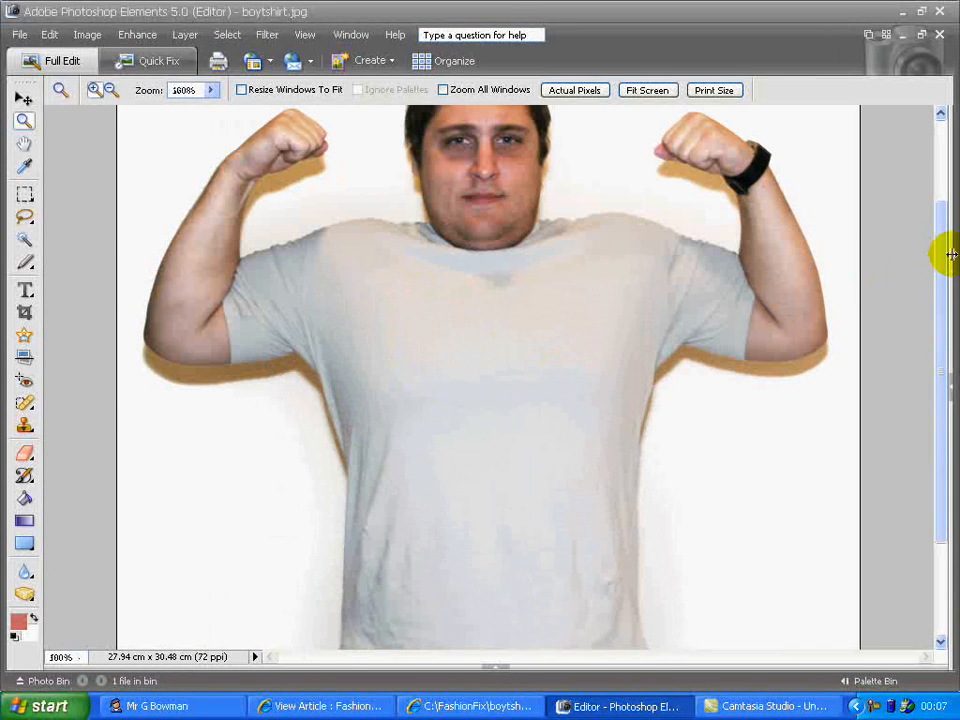
{"action": "left_click_drag", "start_coordinate": [940, 261], "coordinate": [939, 294]}
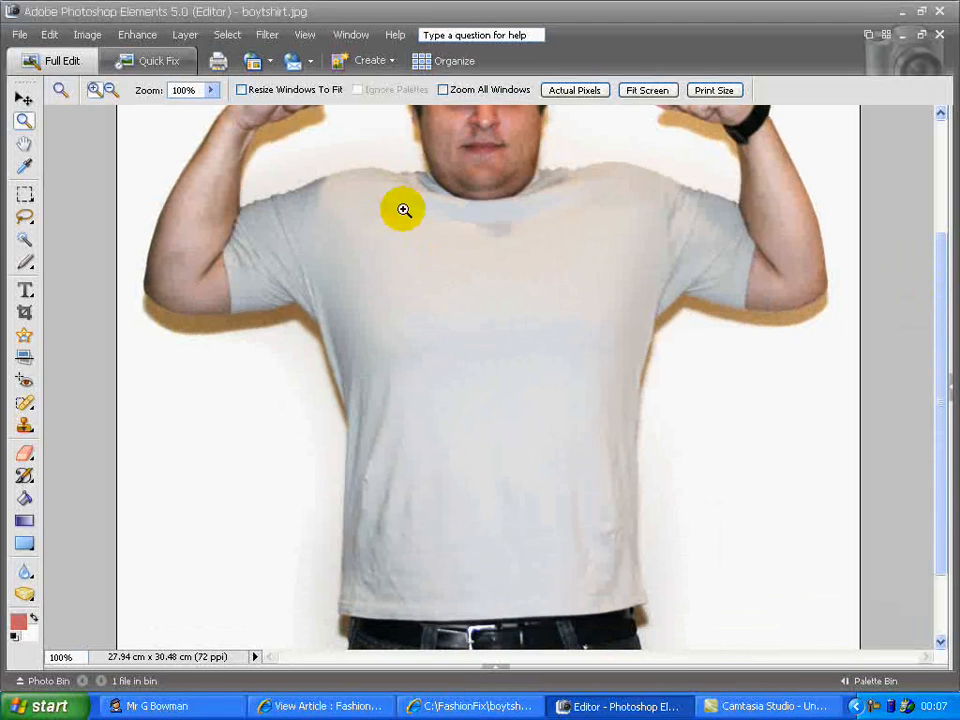
Select the Brush Tool and load the Default Brushes set in the brush picker
{"action": "left_click", "coordinate": [25, 480]}
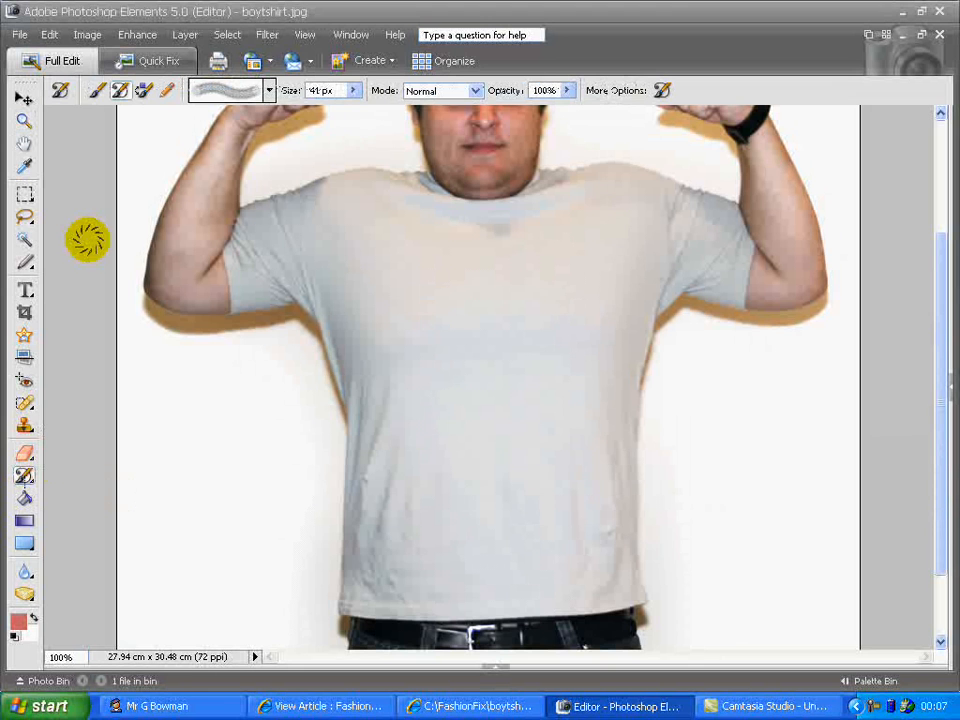
{"action": "left_click", "coordinate": [97, 96]}
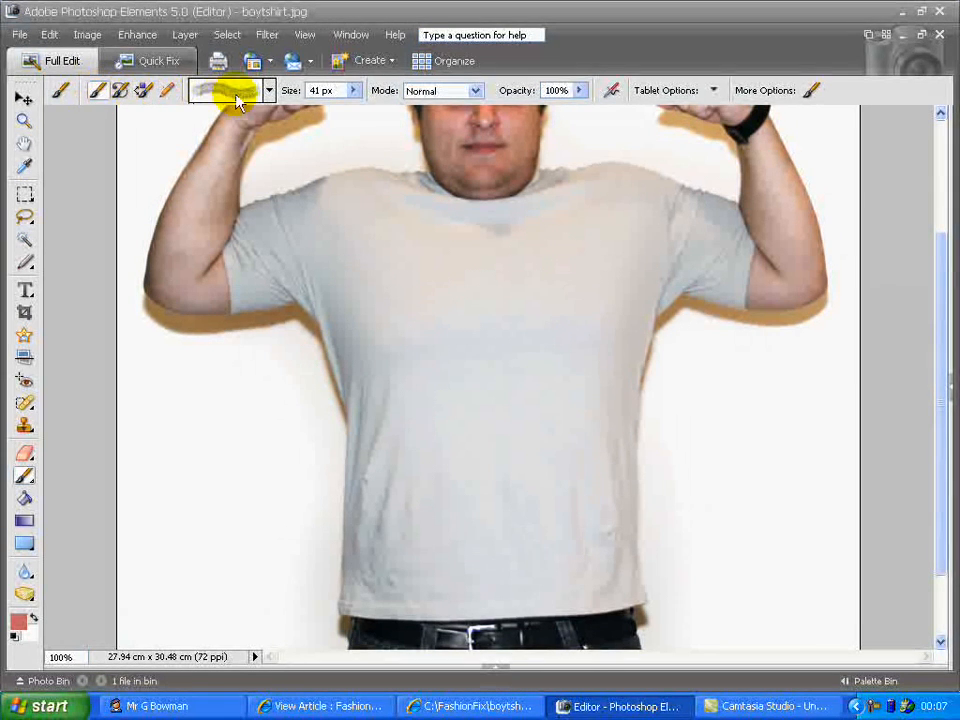
{"action": "left_click", "coordinate": [269, 92]}
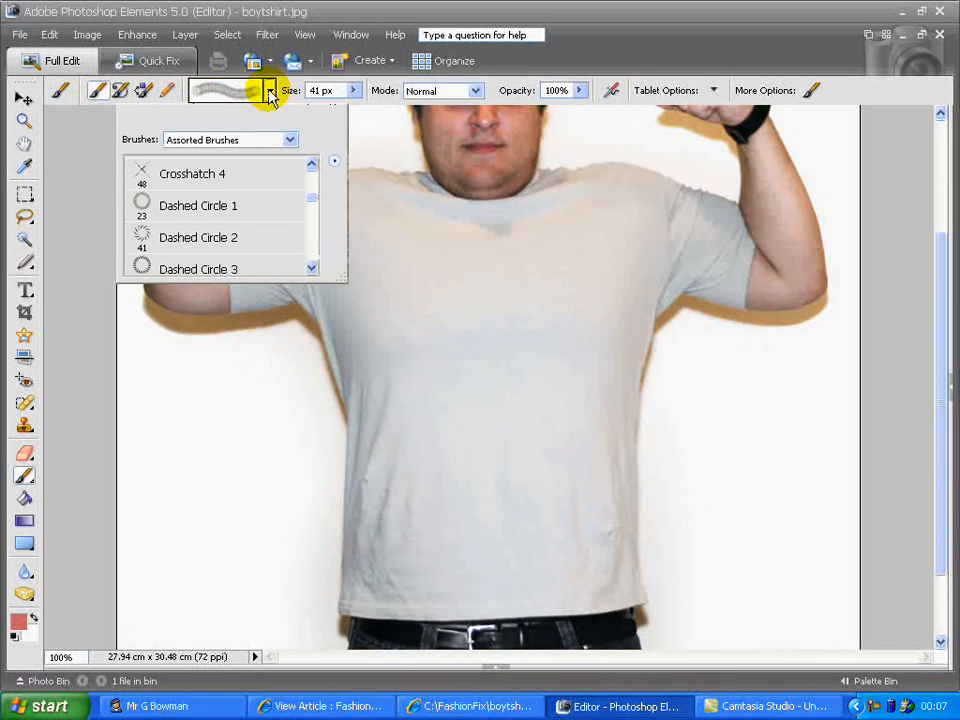
{"action": "left_click", "coordinate": [289, 141]}
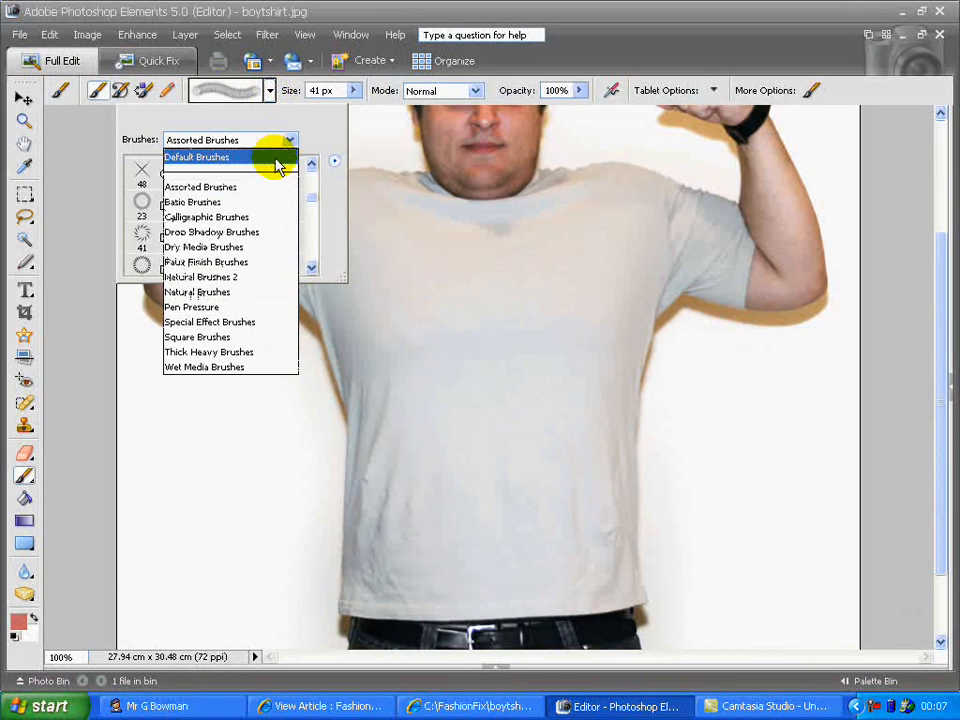
{"action": "left_click", "coordinate": [277, 160]}
{"action": "left_click_drag", "start_coordinate": [309, 176], "coordinate": [311, 216]}
Load the Assorted Brushes set in the brush picker and choose the Dashed Circle 2 brush
{"action": "left_click", "coordinate": [292, 148]}
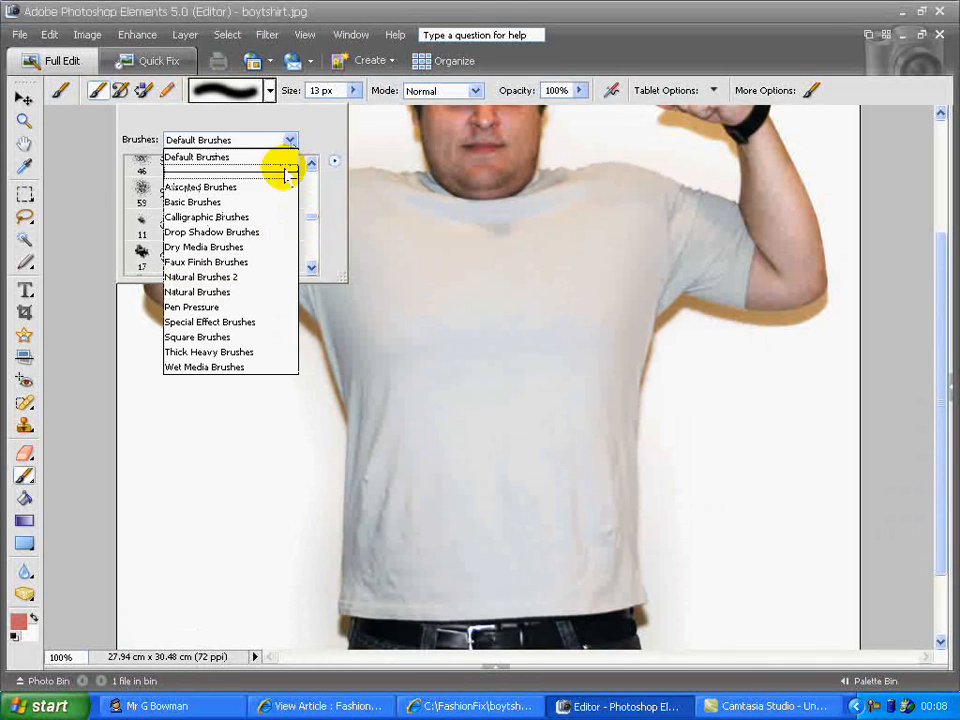
{"action": "left_click", "coordinate": [284, 187]}
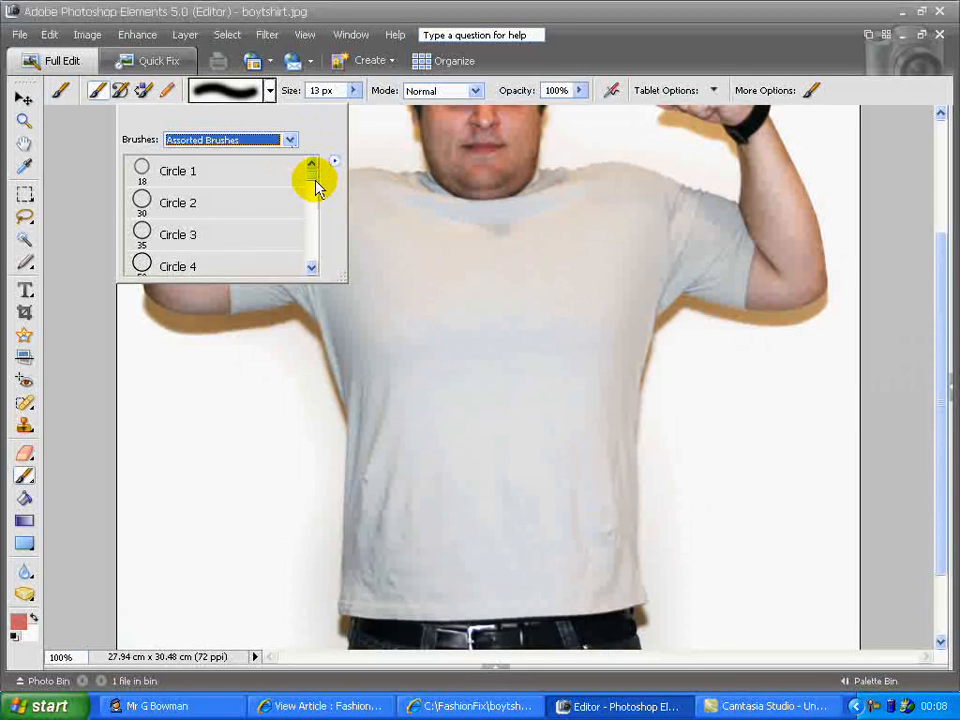
{"action": "left_click_drag", "start_coordinate": [315, 182], "coordinate": [315, 223]}
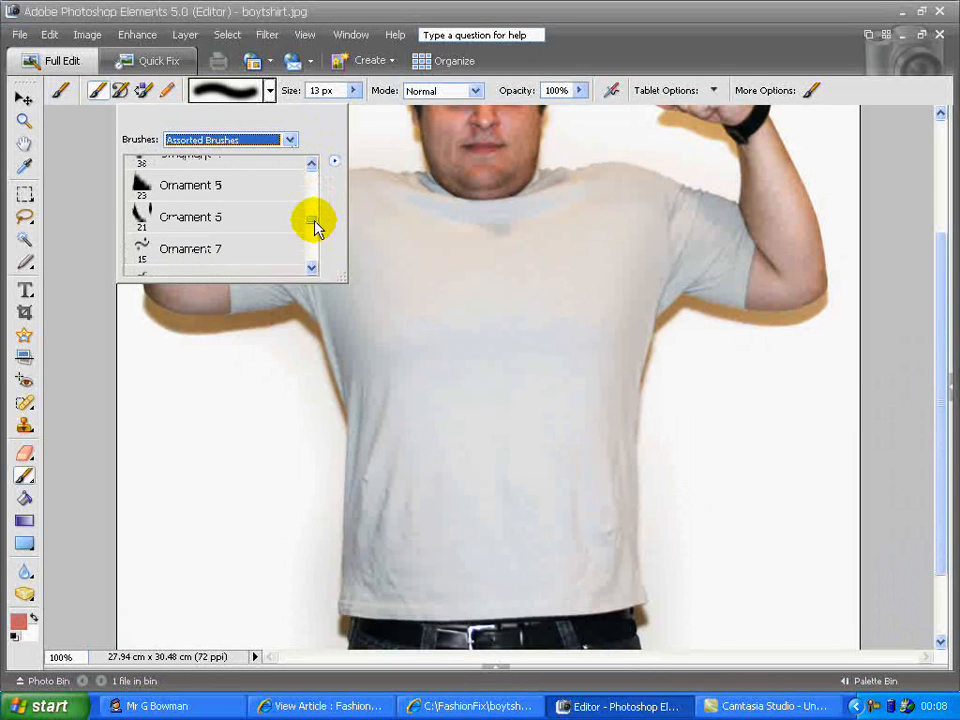
{"action": "left_click", "coordinate": [288, 139]}
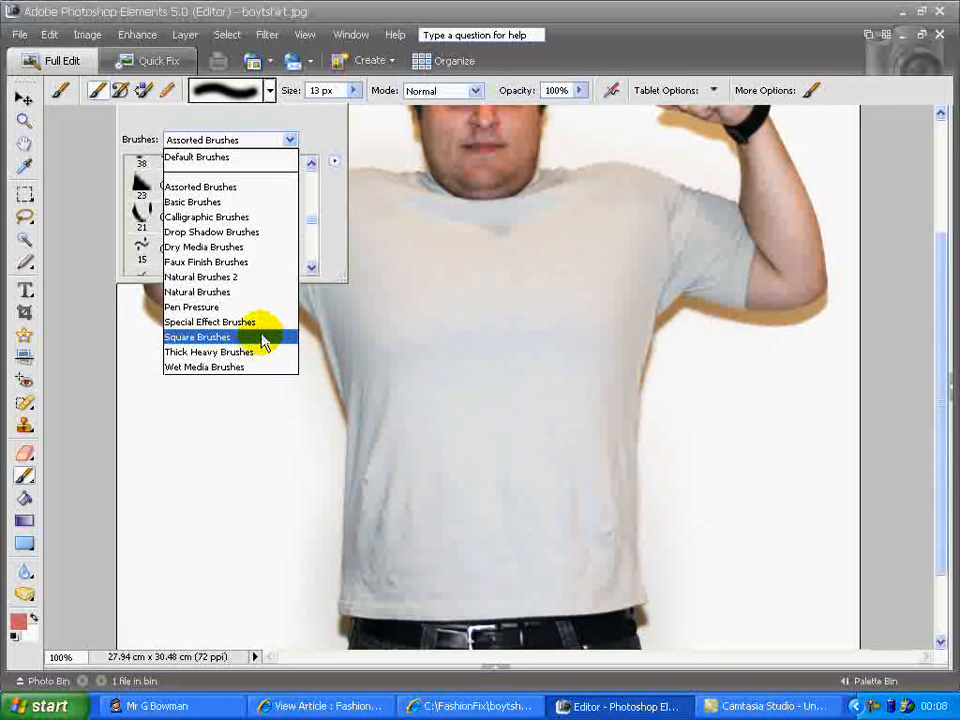
{"action": "left_click", "coordinate": [250, 188]}
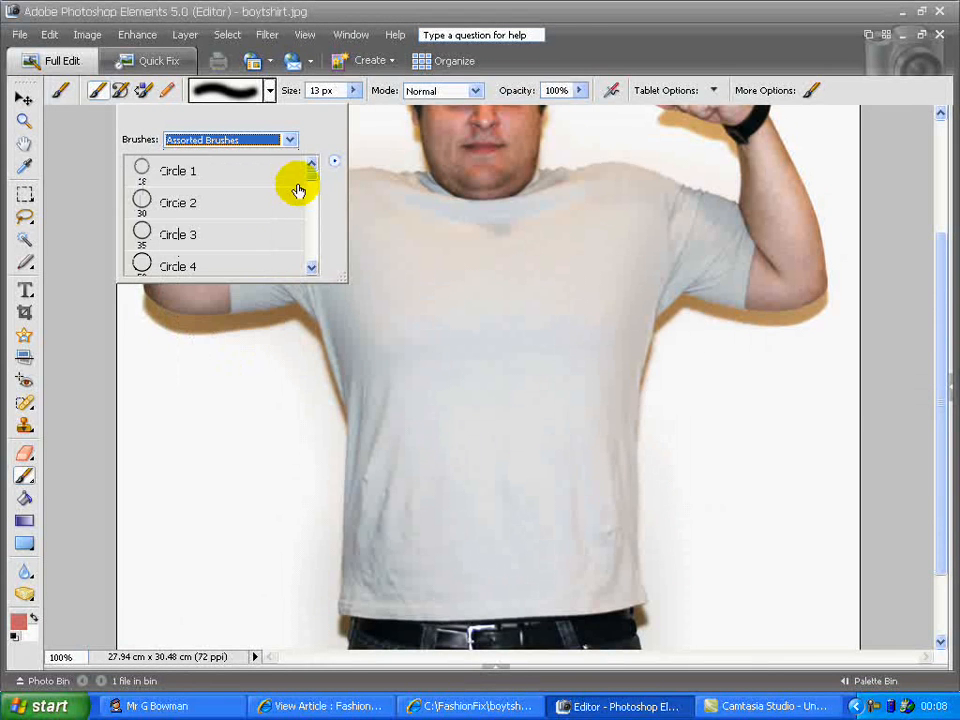
{"action": "left_click_drag", "start_coordinate": [311, 178], "coordinate": [313, 207]}
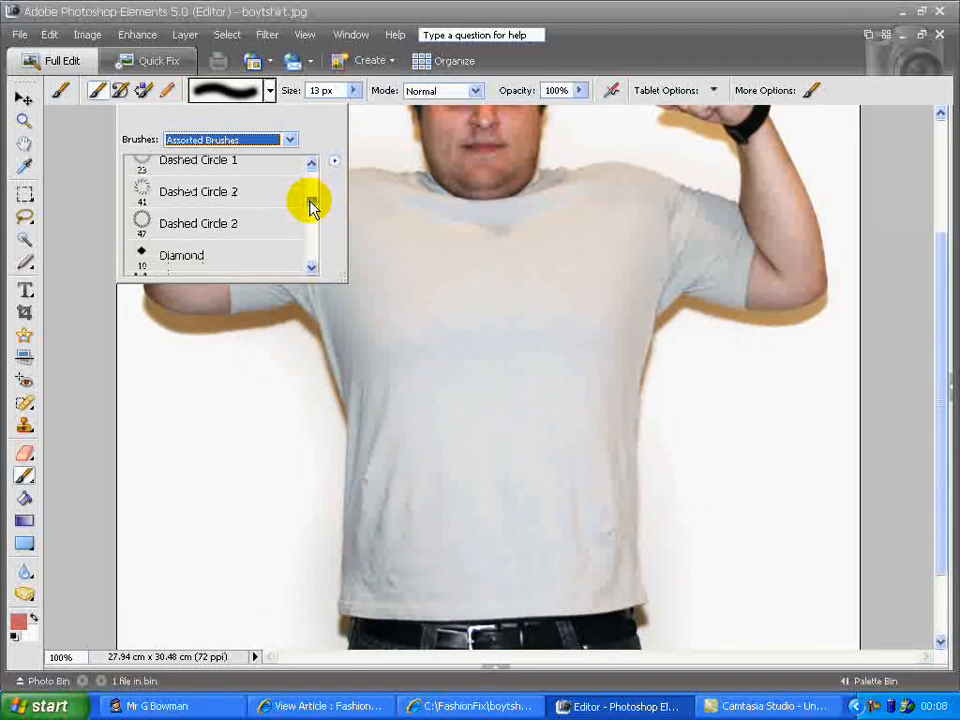
{"action": "left_click", "coordinate": [231, 191]}
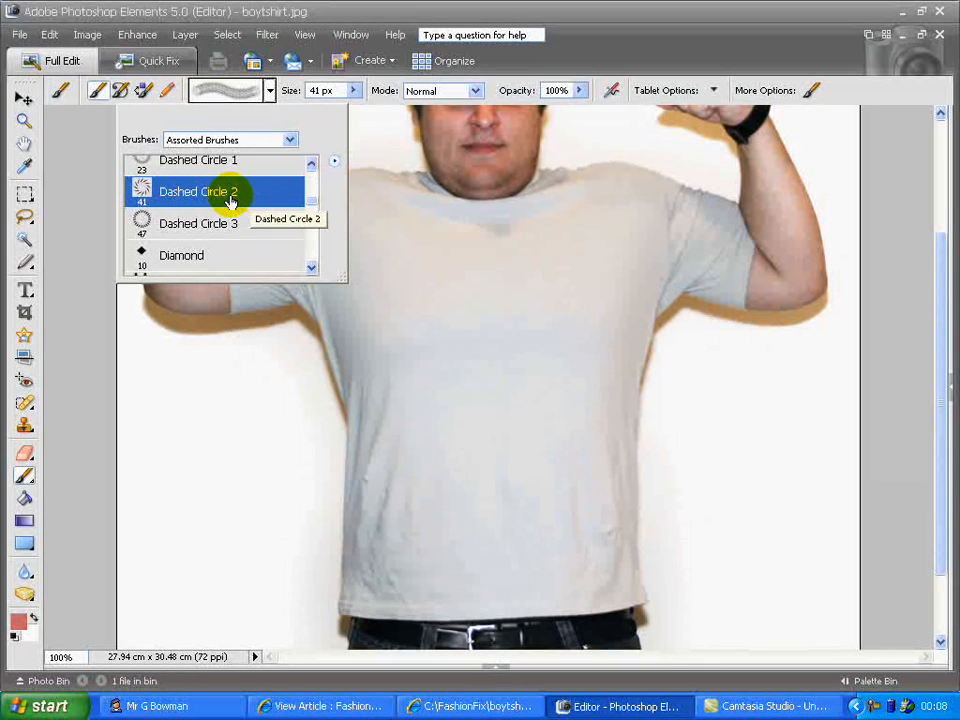
Set the brush size to 75 px
{"action": "left_click", "coordinate": [352, 91]}
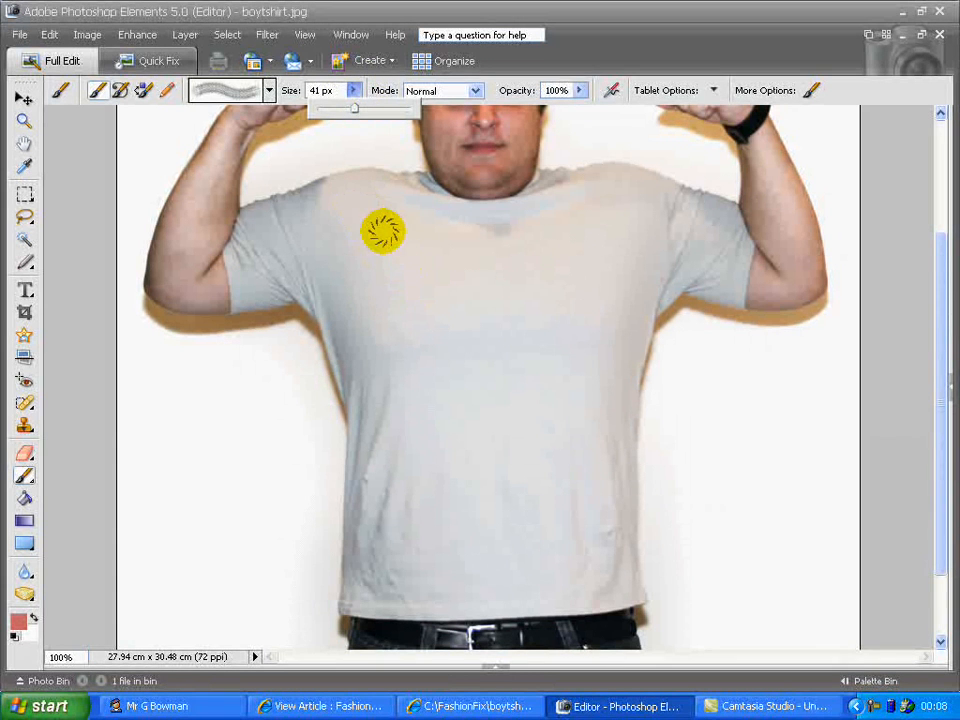
{"action": "left_click_drag", "start_coordinate": [355, 114], "coordinate": [368, 114]}
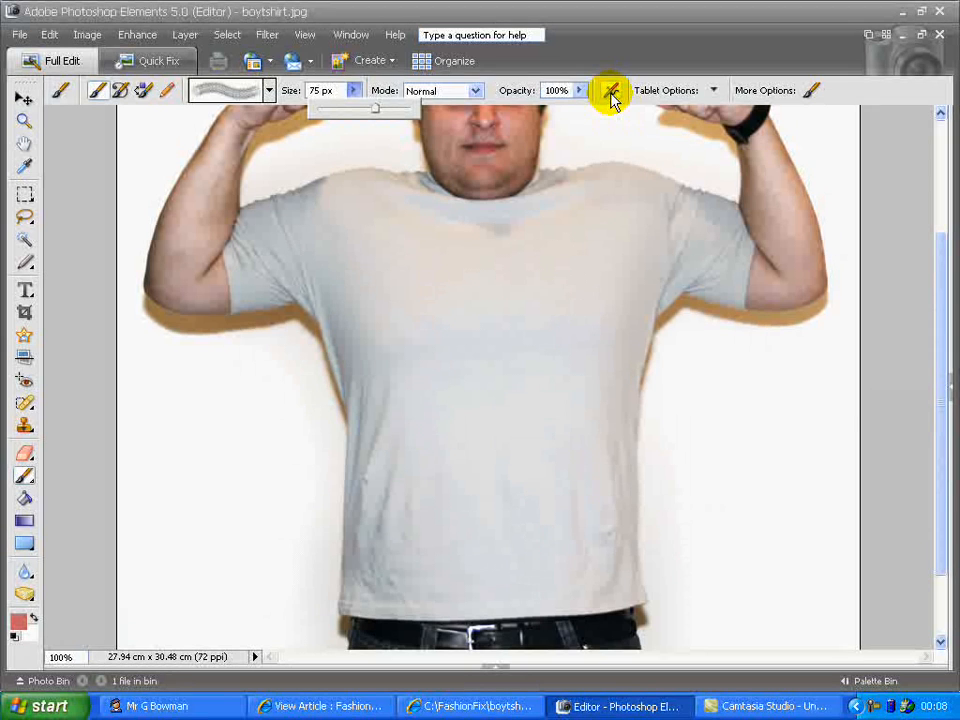
{"action": "left_click", "coordinate": [611, 93]}
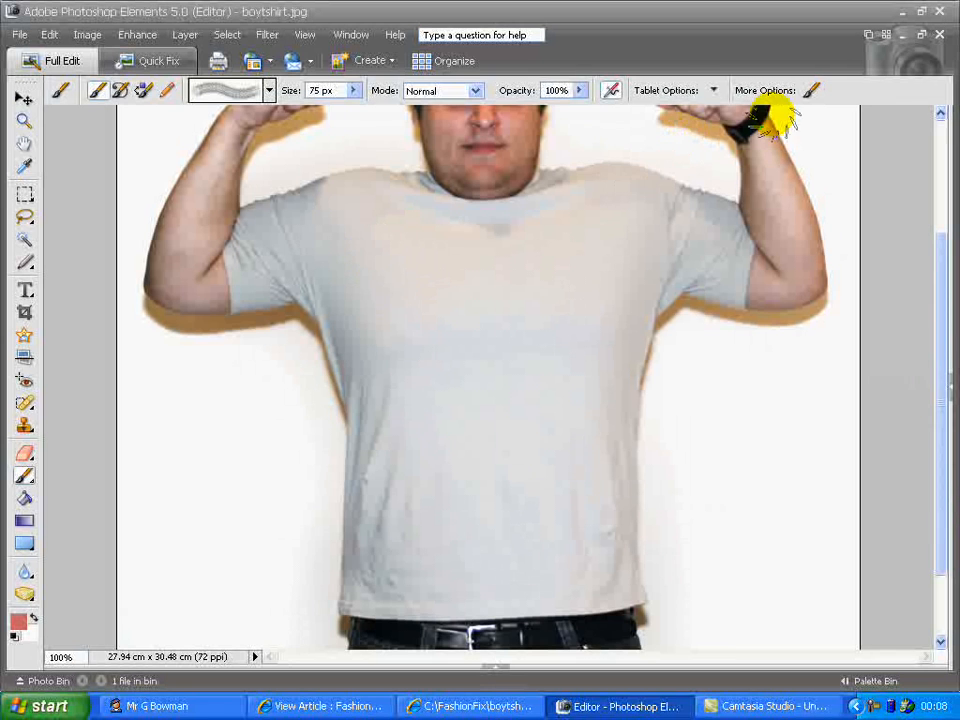
{"action": "left_click", "coordinate": [611, 93]}
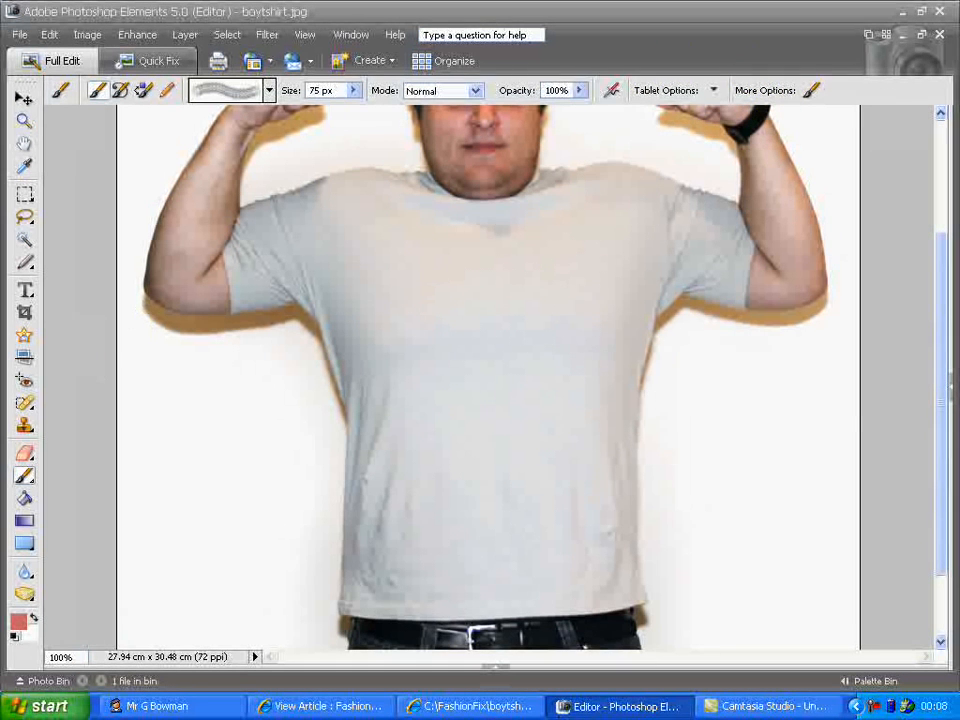
Set the foreground colour to blue 1010ed and paint a large hourglass outline down the T-shirt front
{"action": "left_click", "coordinate": [20, 626]}
{"action": "left_click", "coordinate": [522, 233]}
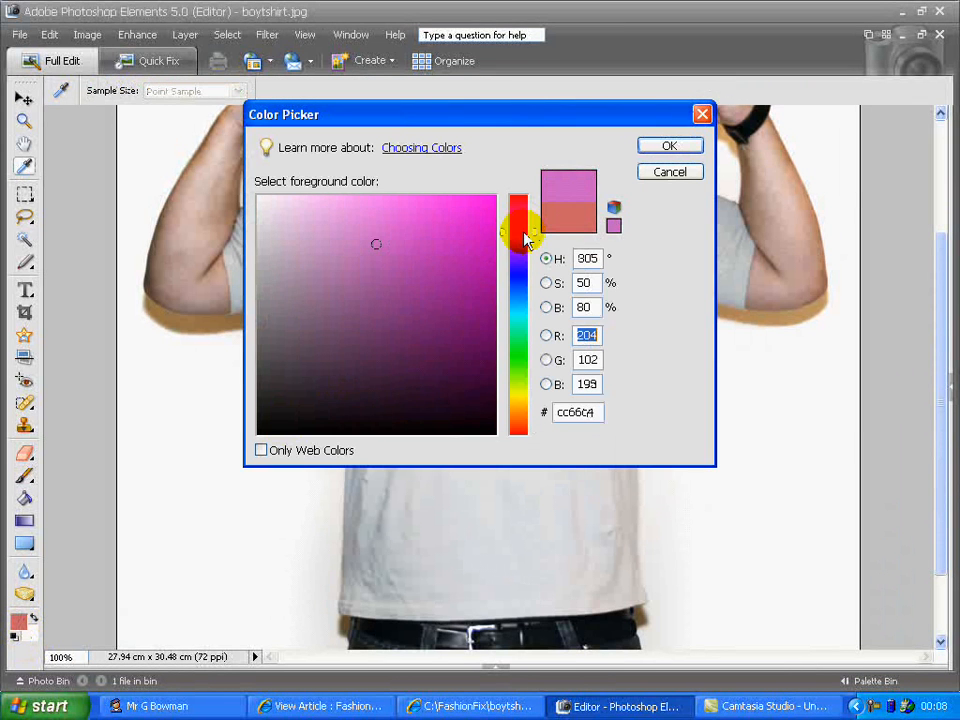
{"action": "mouse_move", "coordinate": [524, 240]}
{"action": "left_mouse_down"}
{"action": "mouse_move", "coordinate": [522, 312]}
{"action": "mouse_move", "coordinate": [522, 260]}
{"action": "mouse_move", "coordinate": [522, 285]}
{"action": "mouse_move", "coordinate": [521, 272]}
{"action": "left_mouse_up"}
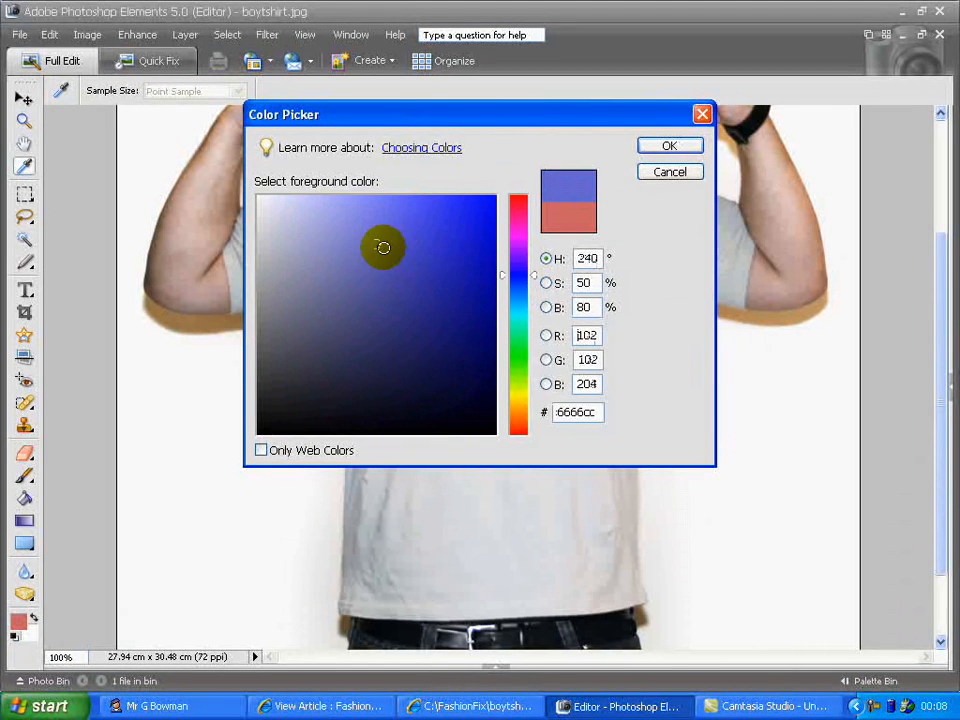
{"action": "mouse_move", "coordinate": [381, 244]}
{"action": "left_mouse_down"}
{"action": "mouse_move", "coordinate": [479, 221]}
{"action": "mouse_move", "coordinate": [339, 244]}
{"action": "mouse_move", "coordinate": [456, 364]}
{"action": "mouse_move", "coordinate": [452, 219]}
{"action": "mouse_move", "coordinate": [476, 210]}
{"action": "mouse_move", "coordinate": [476, 221]}
{"action": "mouse_move", "coordinate": [480, 212]}
{"action": "left_mouse_up"}
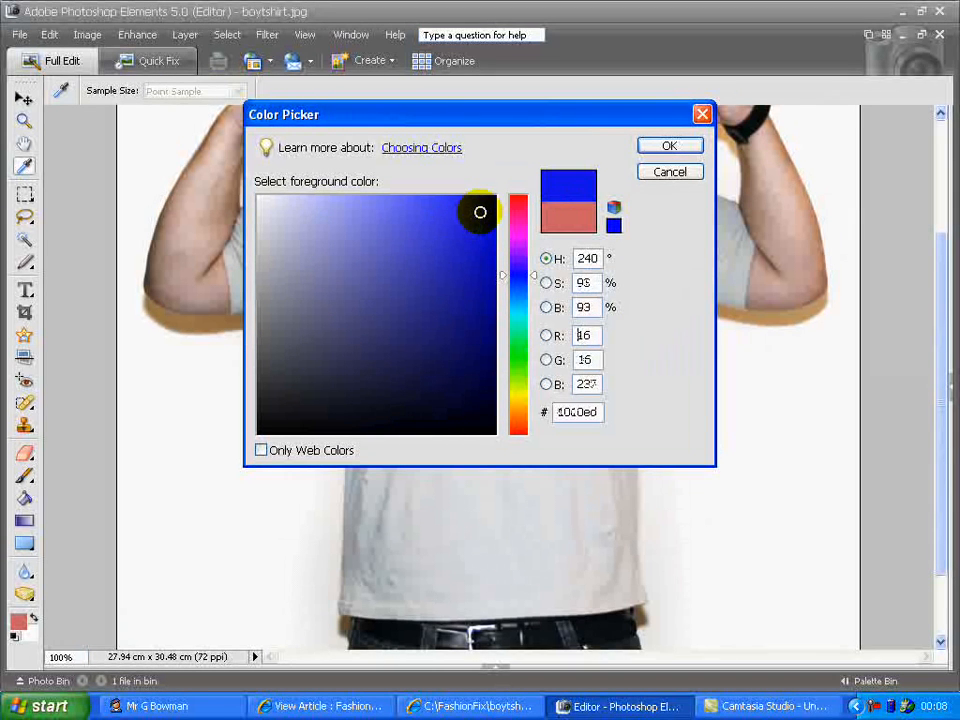
{"action": "left_click", "coordinate": [688, 147]}
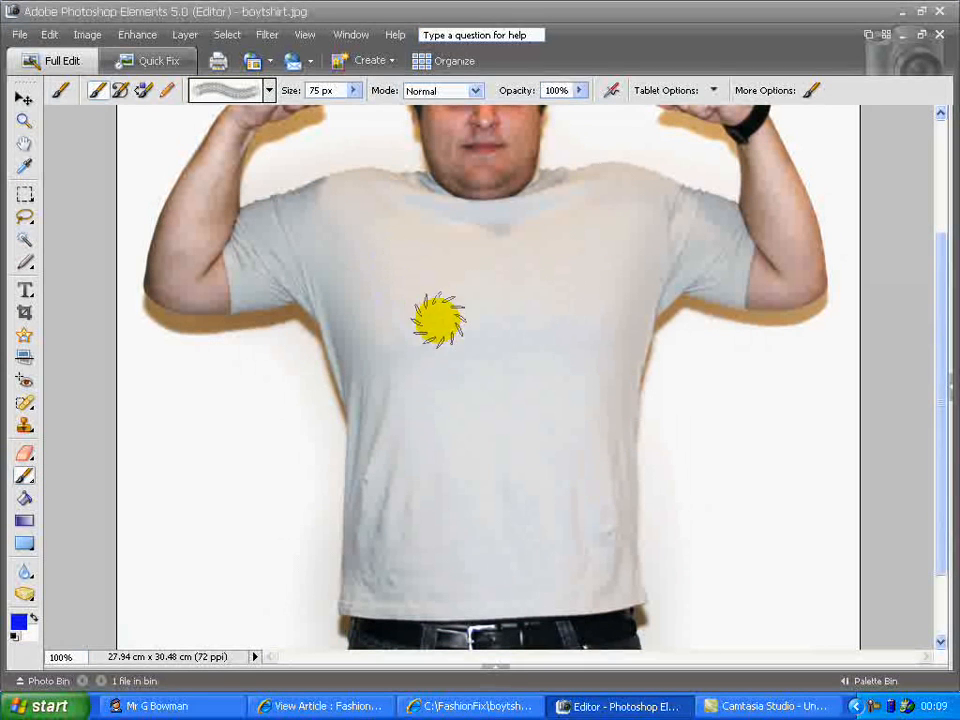
{"action": "mouse_move", "coordinate": [438, 320]}
{"action": "left_mouse_down"}
{"action": "mouse_move", "coordinate": [492, 540]}
{"action": "mouse_move", "coordinate": [434, 541]}
{"action": "mouse_move", "coordinate": [417, 523]}
{"action": "mouse_move", "coordinate": [485, 422]}
{"action": "mouse_move", "coordinate": [577, 245]}
{"action": "mouse_move", "coordinate": [541, 223]}
{"action": "mouse_move", "coordinate": [385, 225]}
{"action": "left_mouse_up"}
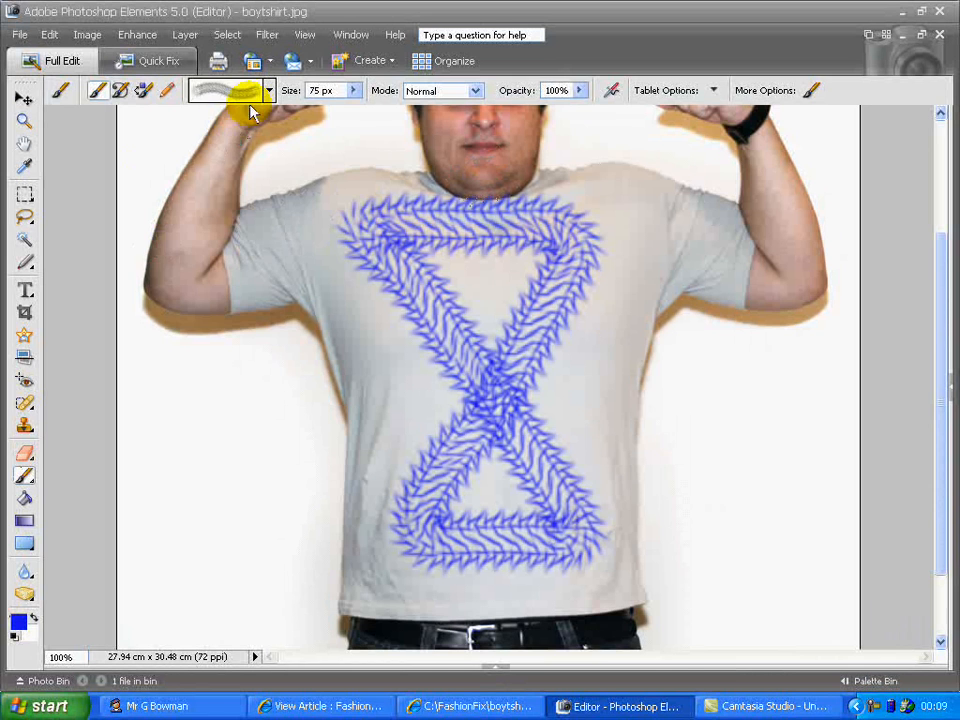
Load the Faux Finish Brushes set, choose the Plastic Wrap - Dark 40 pixels brush and enable airbrush mode
{"action": "left_click", "coordinate": [281, 144]}
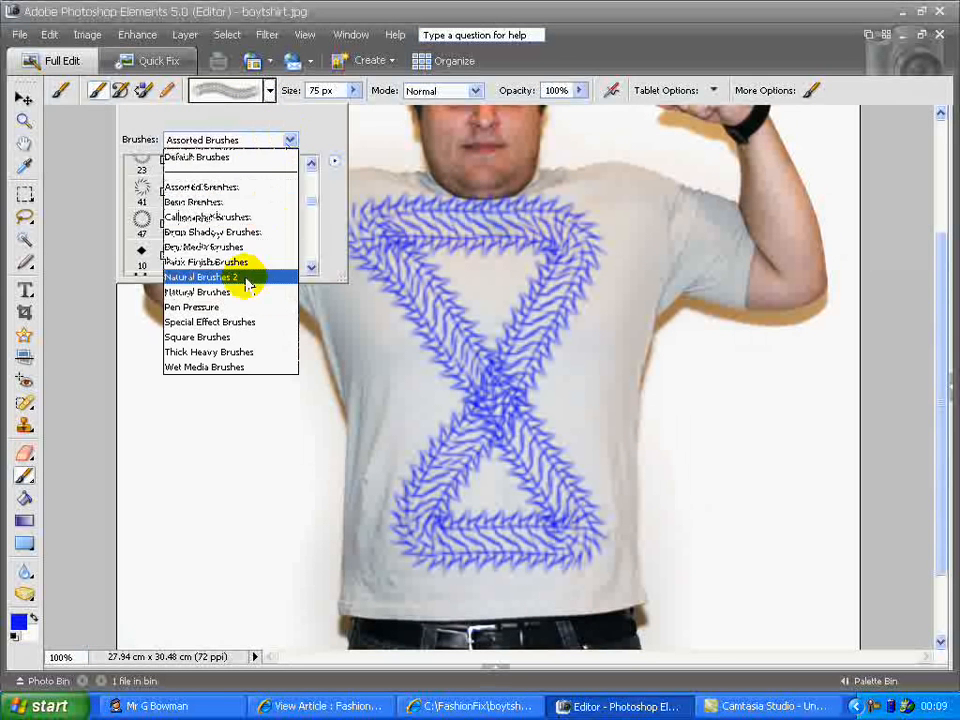
{"action": "left_click", "coordinate": [242, 261]}
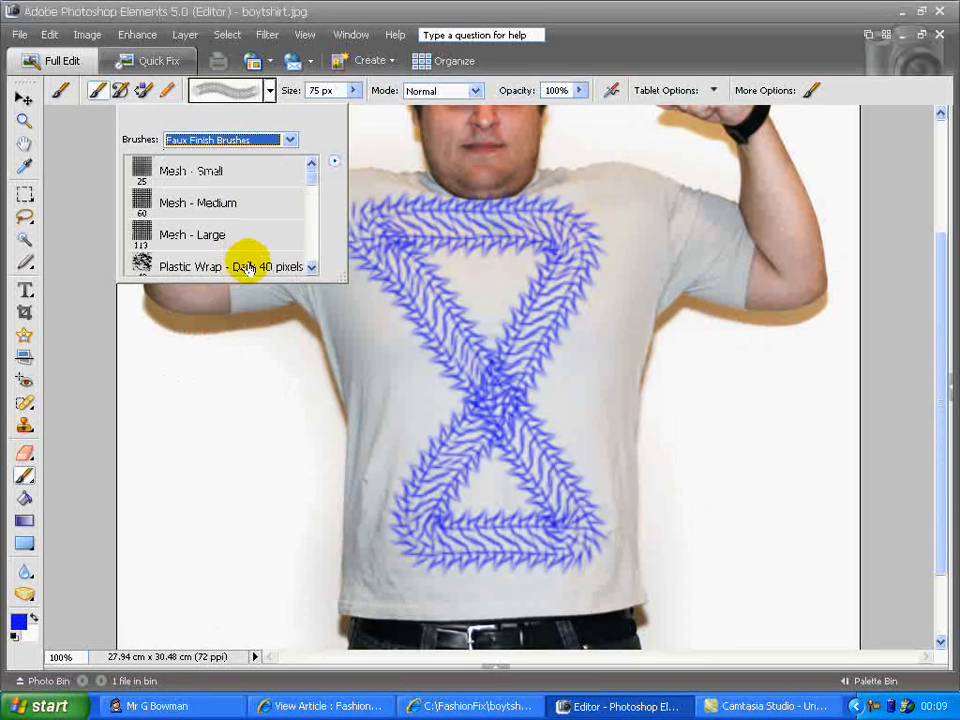
{"action": "left_click", "coordinate": [262, 264]}
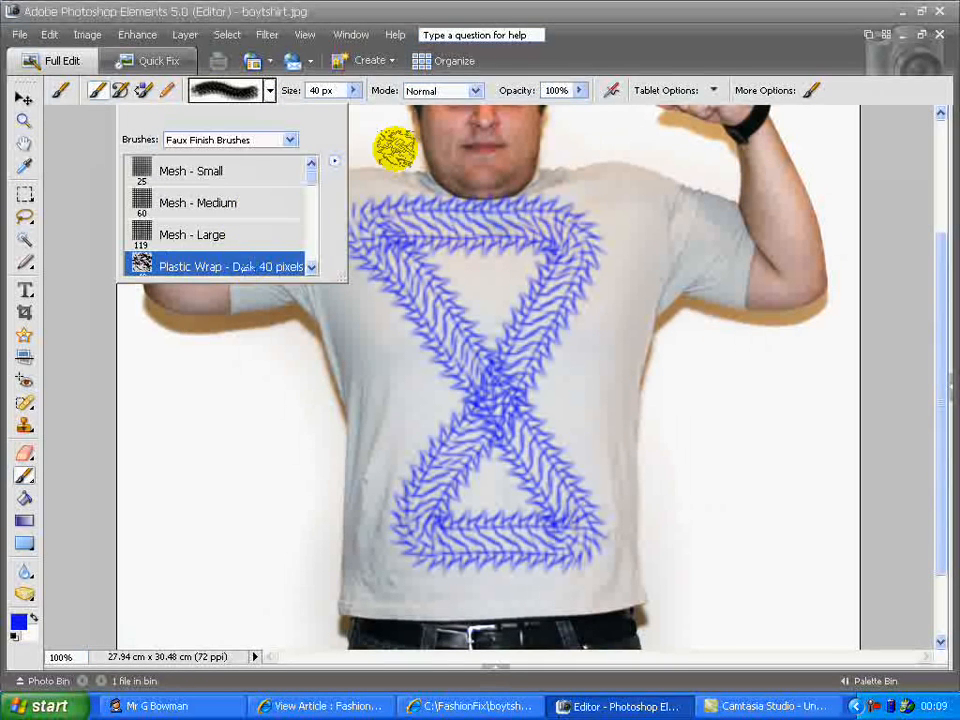
{"action": "left_click", "coordinate": [618, 93]}
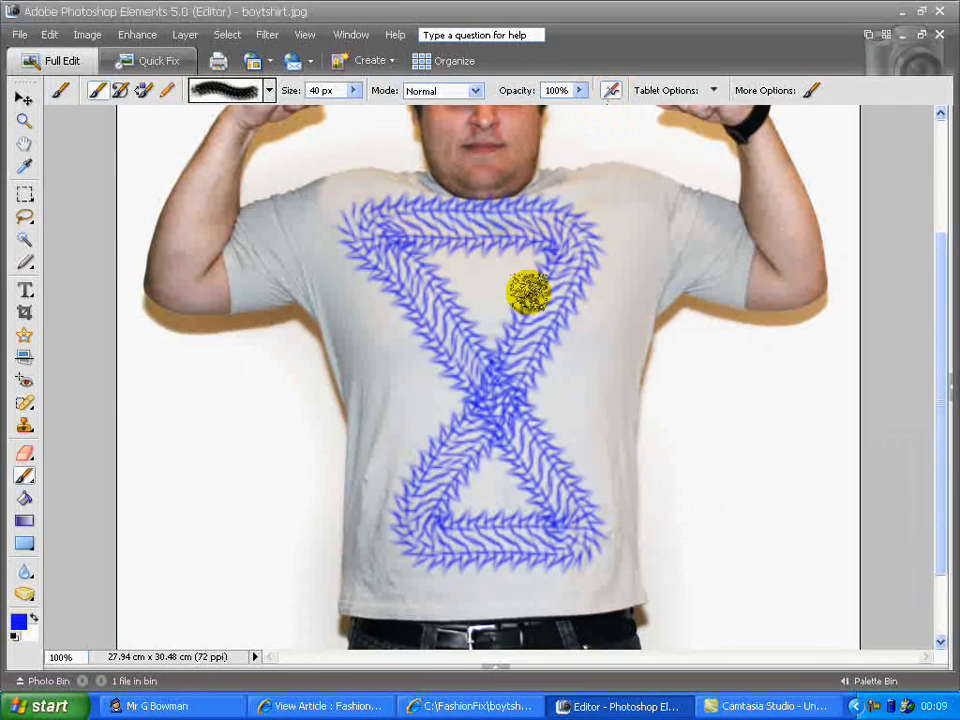
Set the foreground colour to red da1d1d and the brush size to 17 px
{"action": "left_click", "coordinate": [31, 617]}
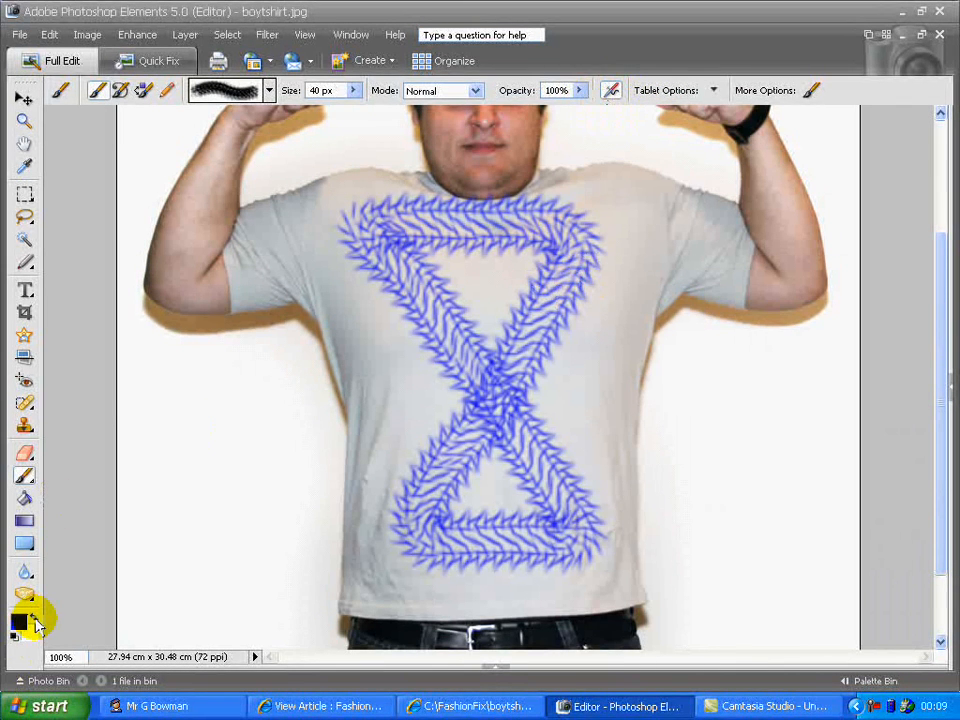
{"action": "left_click", "coordinate": [21, 623]}
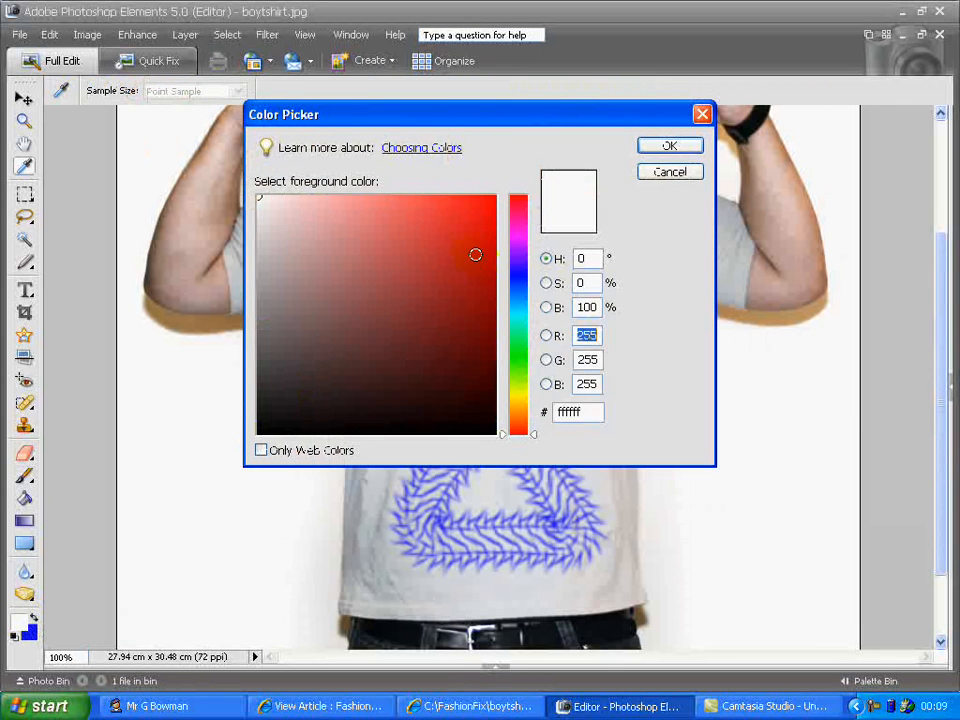
{"action": "left_click", "coordinate": [464, 230]}
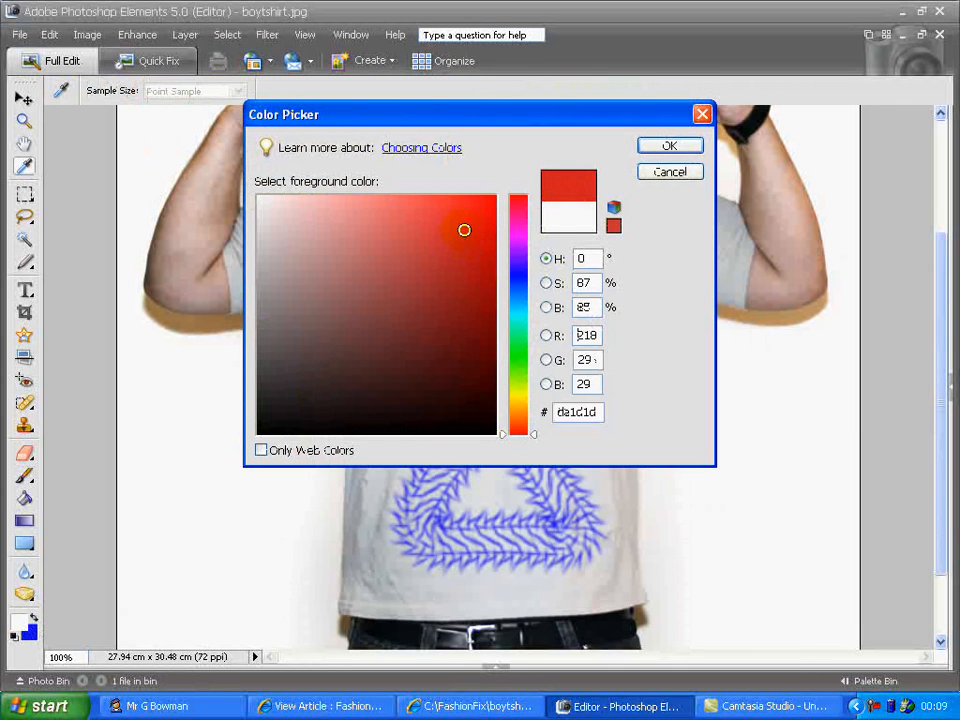
{"action": "left_click", "coordinate": [668, 147]}
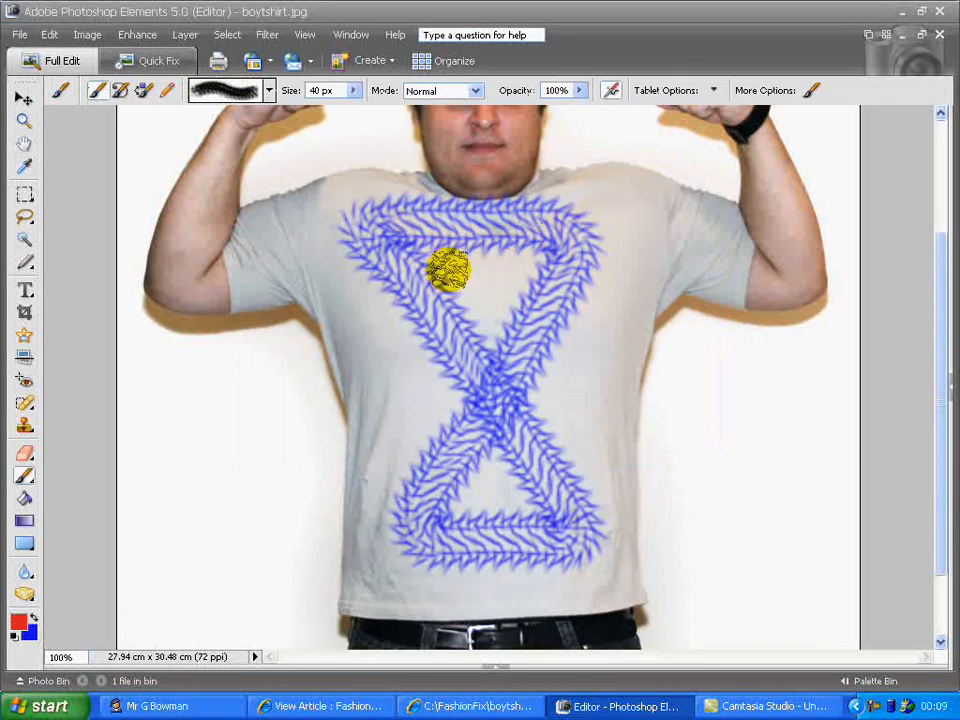
{"action": "left_click", "coordinate": [352, 90]}
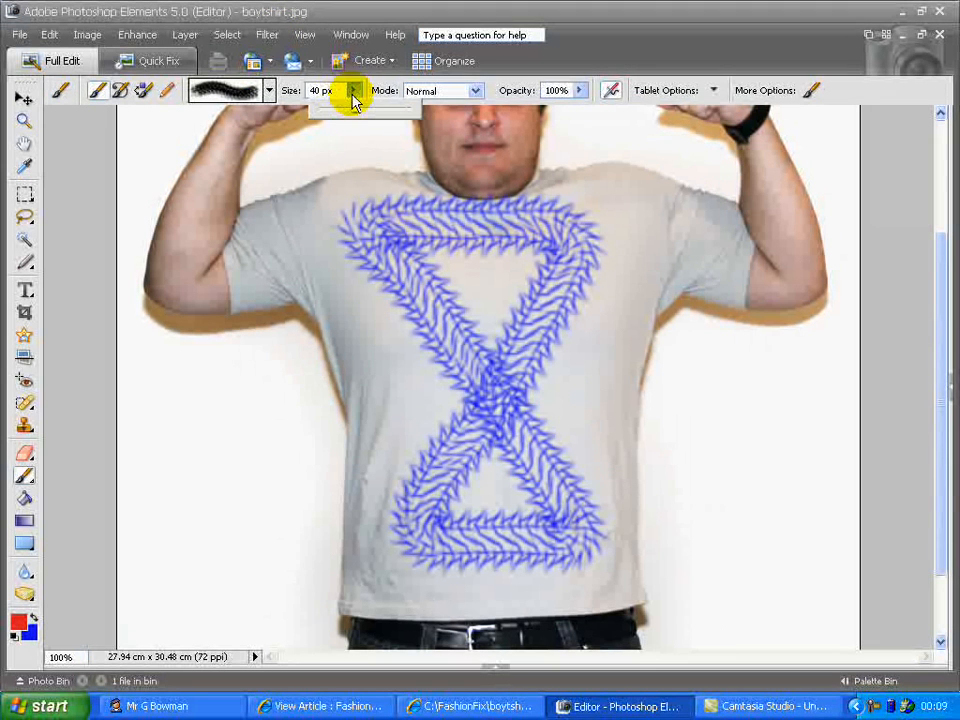
{"action": "left_click_drag", "start_coordinate": [342, 115], "coordinate": [333, 115]}
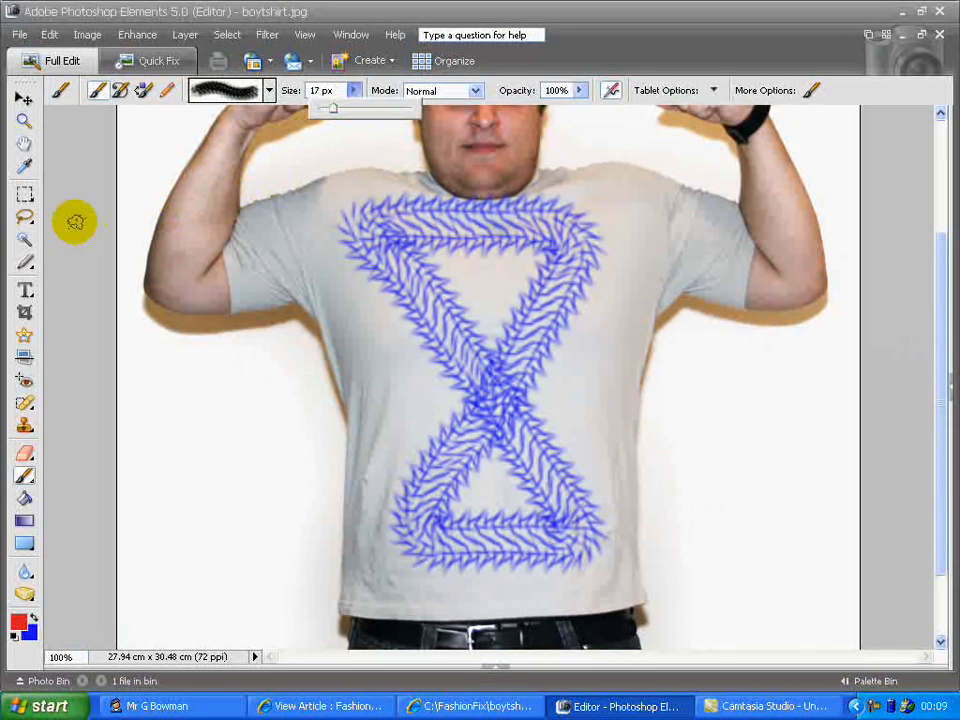
Fill the inside of the hourglass's upper and lower triangles with red paint at 300% zoom
{"action": "left_click", "coordinate": [24, 120]}
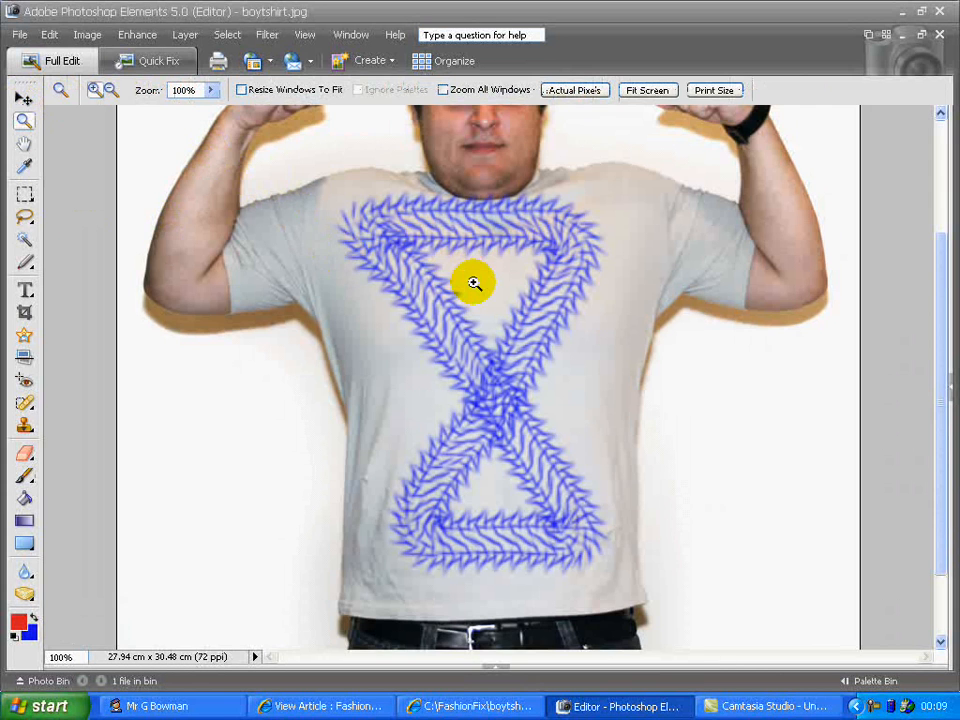
{"action": "key", "text": "ctrl+a"}
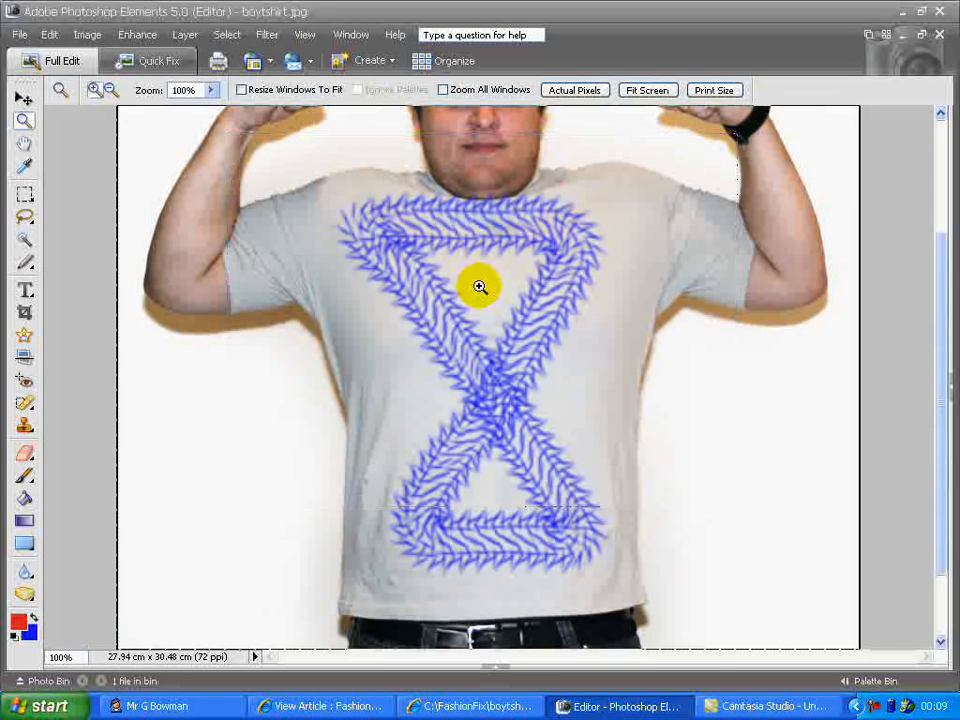
{"action": "left_click", "coordinate": [479, 287]}
{"action": "left_click", "coordinate": [479, 287]}
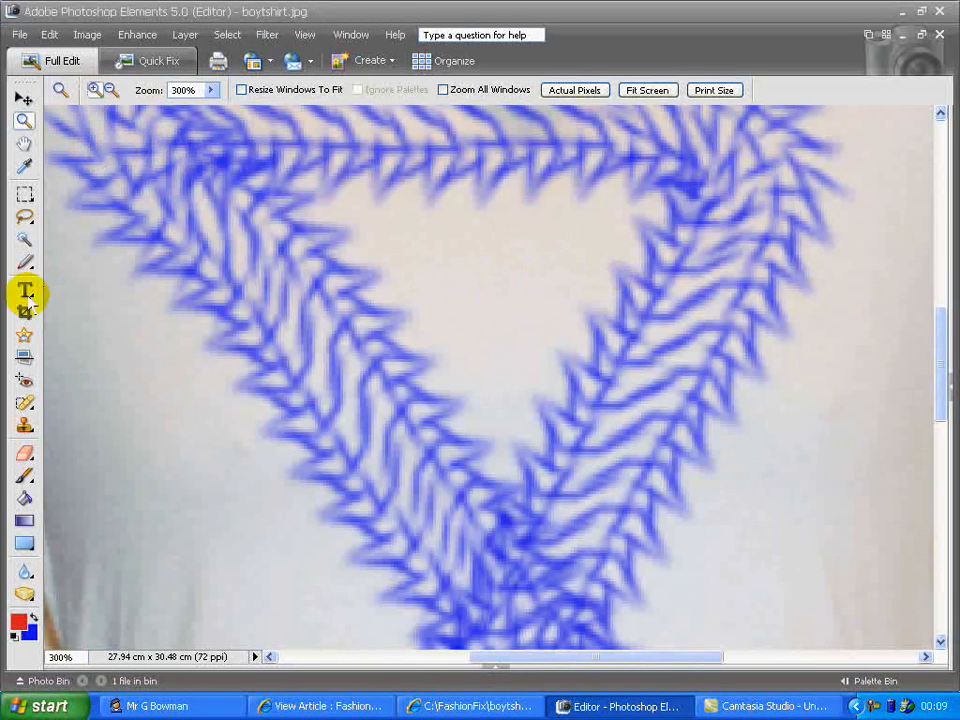
{"action": "left_click", "coordinate": [24, 478]}
{"action": "mouse_move", "coordinate": [400, 240]}
{"action": "left_mouse_down"}
{"action": "mouse_move", "coordinate": [577, 240]}
{"action": "mouse_move", "coordinate": [502, 392]}
{"action": "mouse_move", "coordinate": [395, 255]}
{"action": "mouse_move", "coordinate": [508, 280]}
{"action": "mouse_move", "coordinate": [484, 325]}
{"action": "mouse_move", "coordinate": [472, 285]}
{"action": "mouse_move", "coordinate": [527, 257]}
{"action": "mouse_move", "coordinate": [482, 354]}
{"action": "left_mouse_up"}
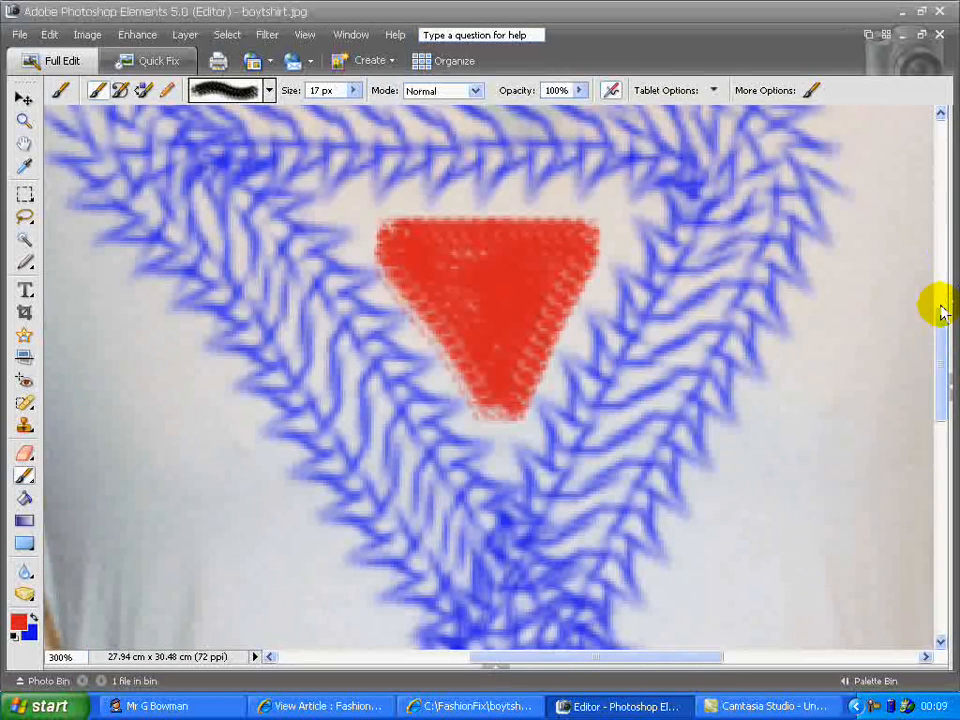
{"action": "left_click_drag", "start_coordinate": [939, 326], "coordinate": [943, 430]}
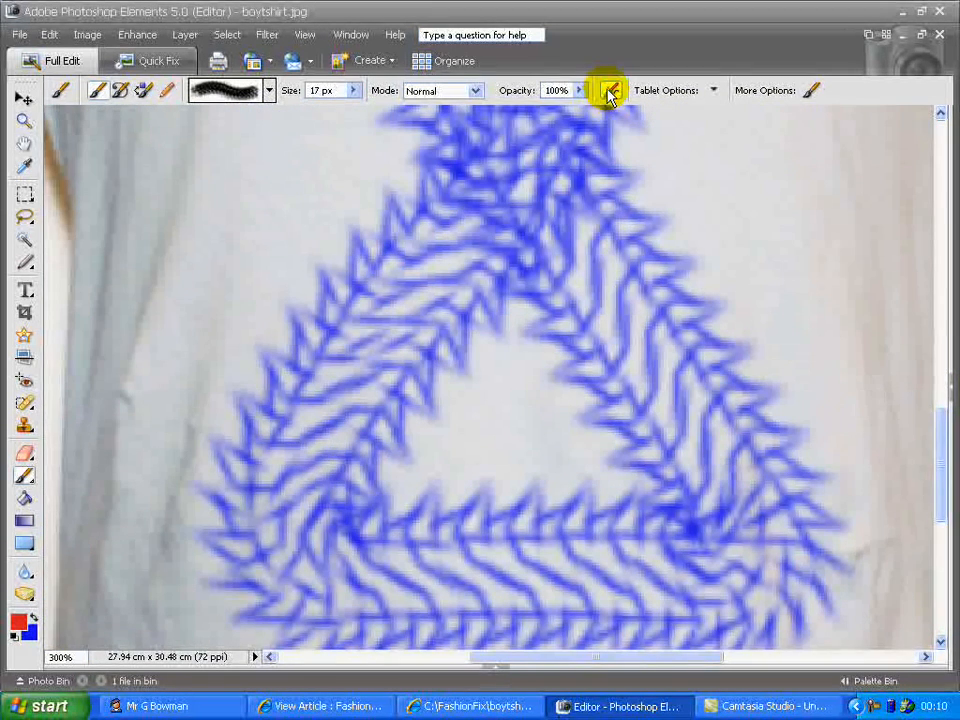
{"action": "mouse_move", "coordinate": [435, 465]}
{"action": "left_mouse_down"}
{"action": "mouse_move", "coordinate": [518, 335]}
{"action": "mouse_move", "coordinate": [483, 456]}
{"action": "mouse_move", "coordinate": [547, 385]}
{"action": "mouse_move", "coordinate": [588, 465]}
{"action": "mouse_move", "coordinate": [518, 435]}
{"action": "left_mouse_up"}
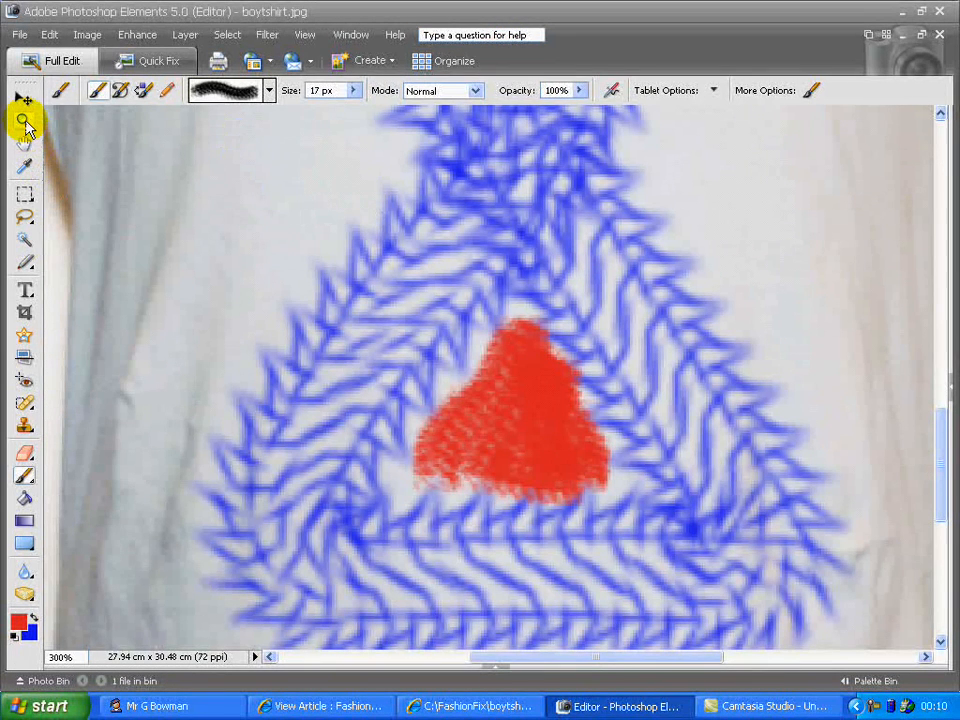
Return to 100% zoom and switch to the Horizontal Type Tool
{"action": "double_click", "coordinate": [24, 124]}
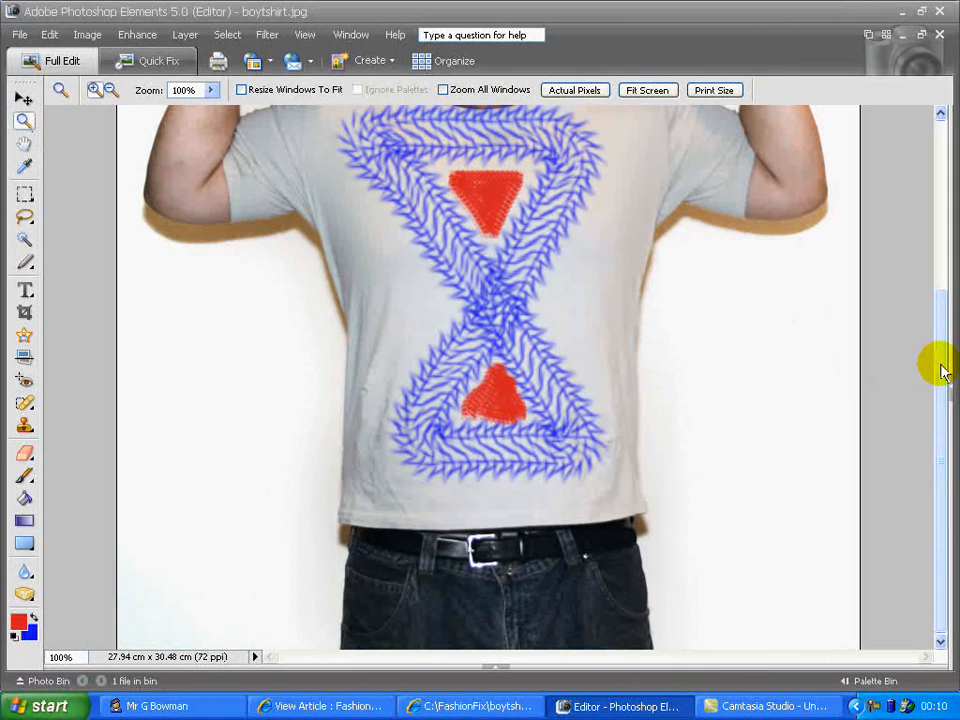
{"action": "left_click_drag", "start_coordinate": [943, 364], "coordinate": [937, 333]}
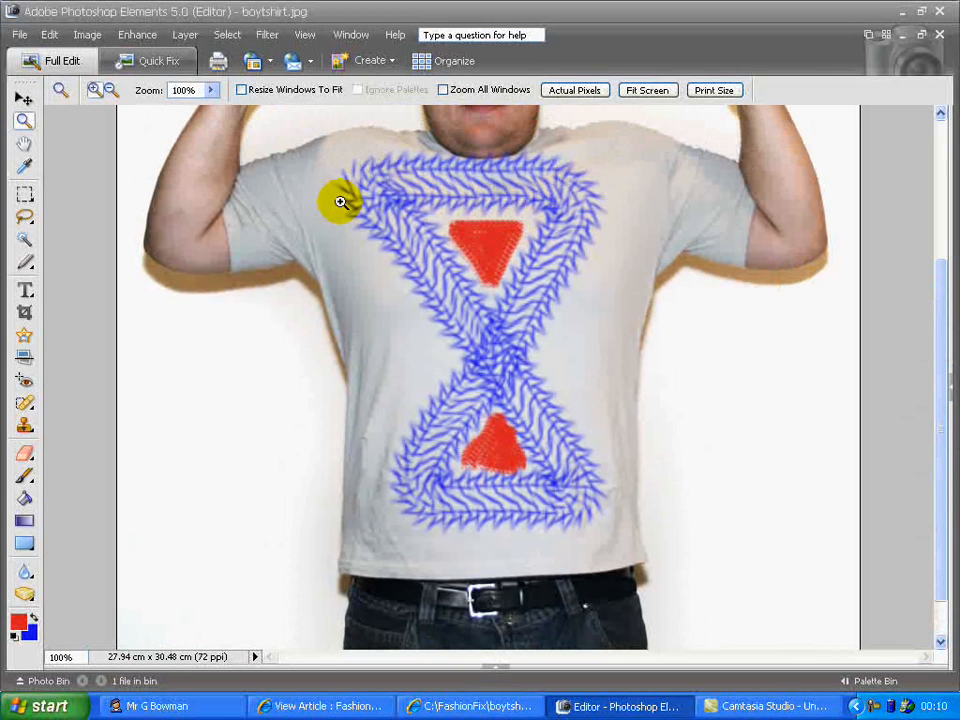
{"action": "left_click", "coordinate": [25, 293]}
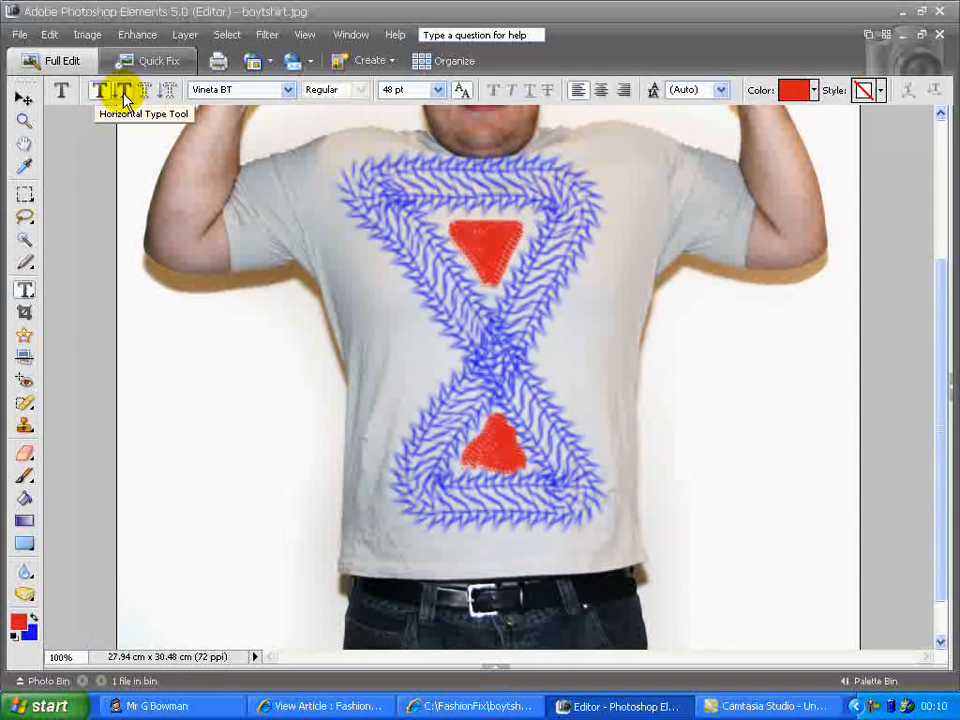
Choose the Space Bd BT font for the text
{"action": "left_click", "coordinate": [288, 90]}
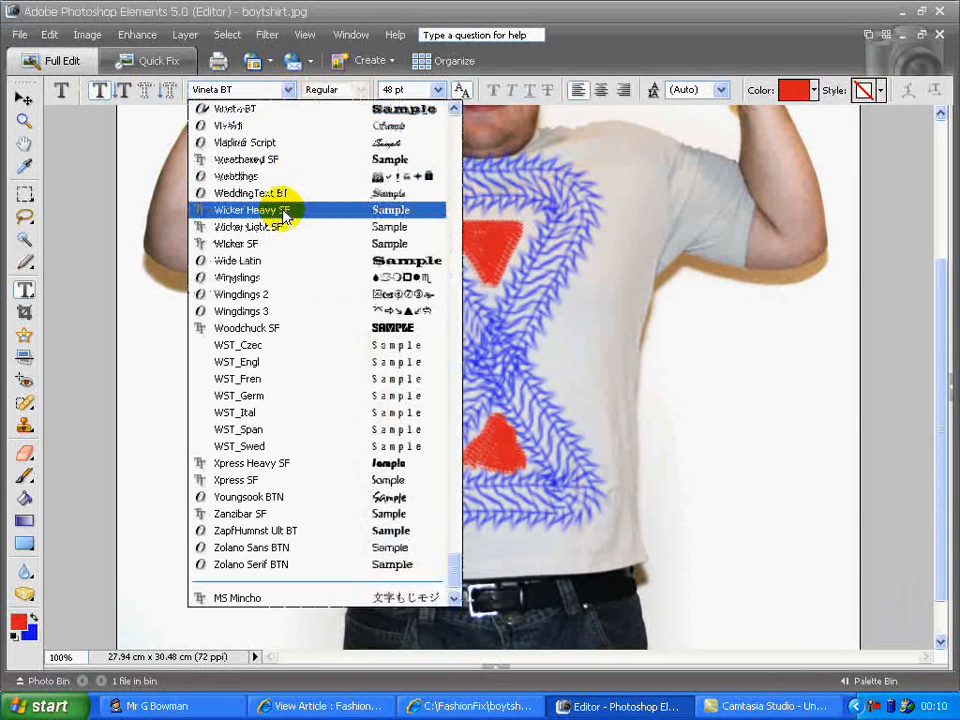
{"action": "left_click", "coordinate": [453, 143]}
{"action": "left_click", "coordinate": [453, 143]}
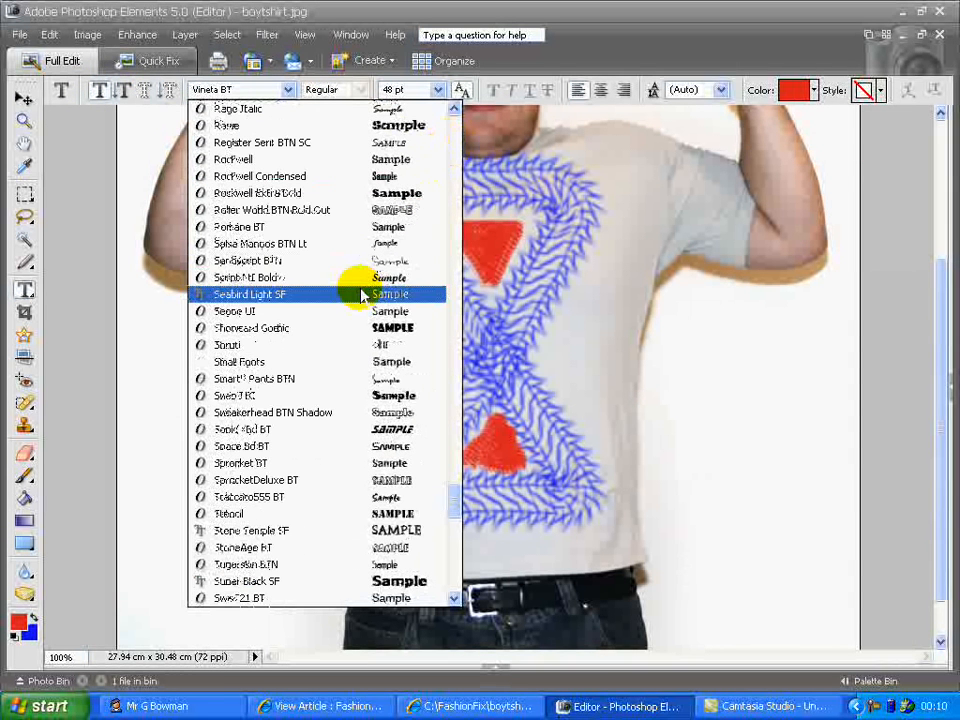
{"action": "left_click", "coordinate": [302, 446]}
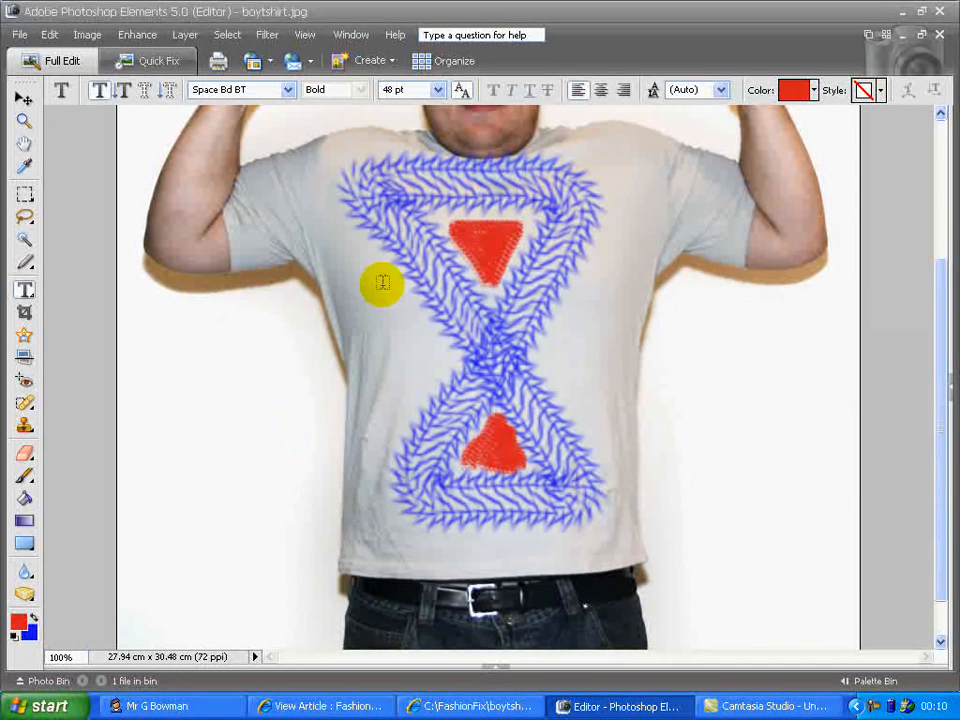
Set the font size to 52 pt
{"action": "left_click", "coordinate": [438, 90]}
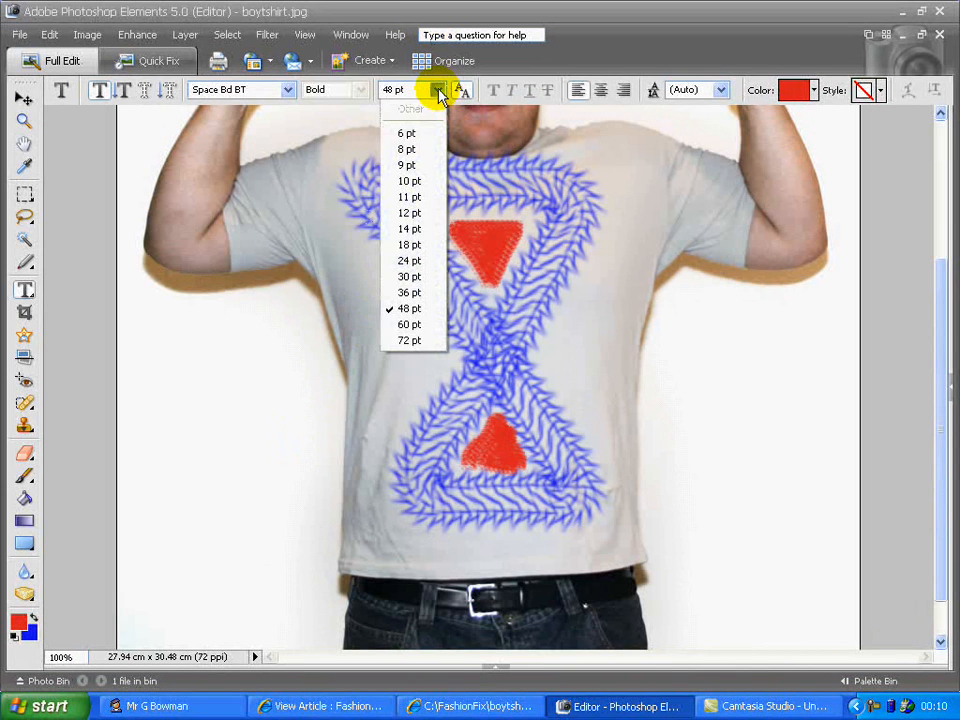
{"action": "left_click", "coordinate": [412, 325]}
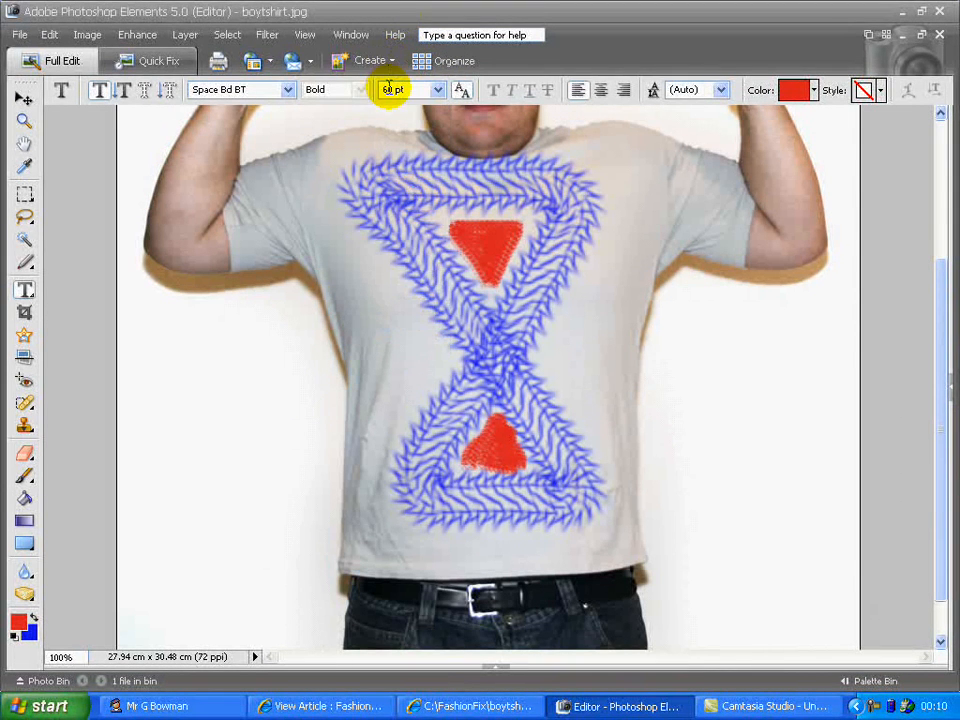
{"action": "key", "text": "BackSpace"}
{"action": "key", "text": "BackSpace"}
{"action": "type", "text": "52"}
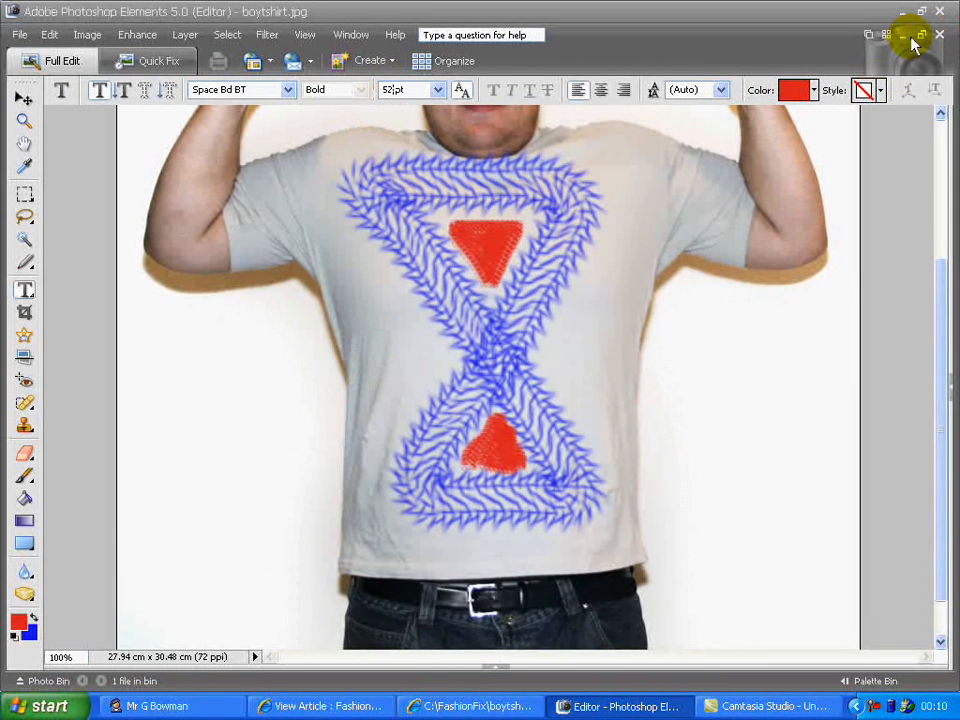
{"action": "left_click", "coordinate": [721, 90]}
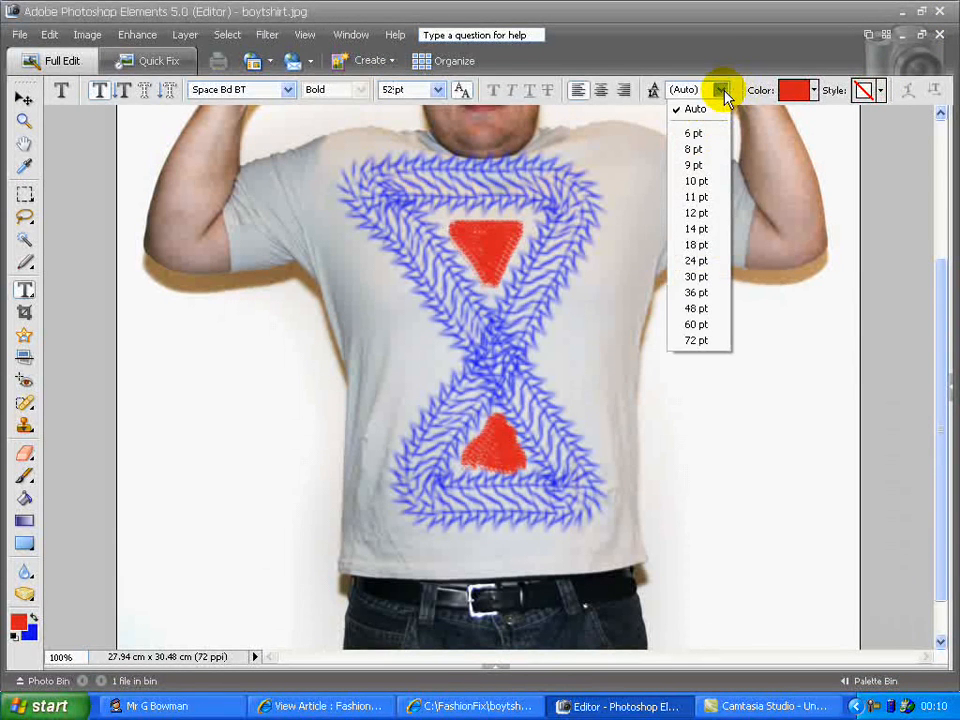
{"action": "left_click", "coordinate": [725, 68]}
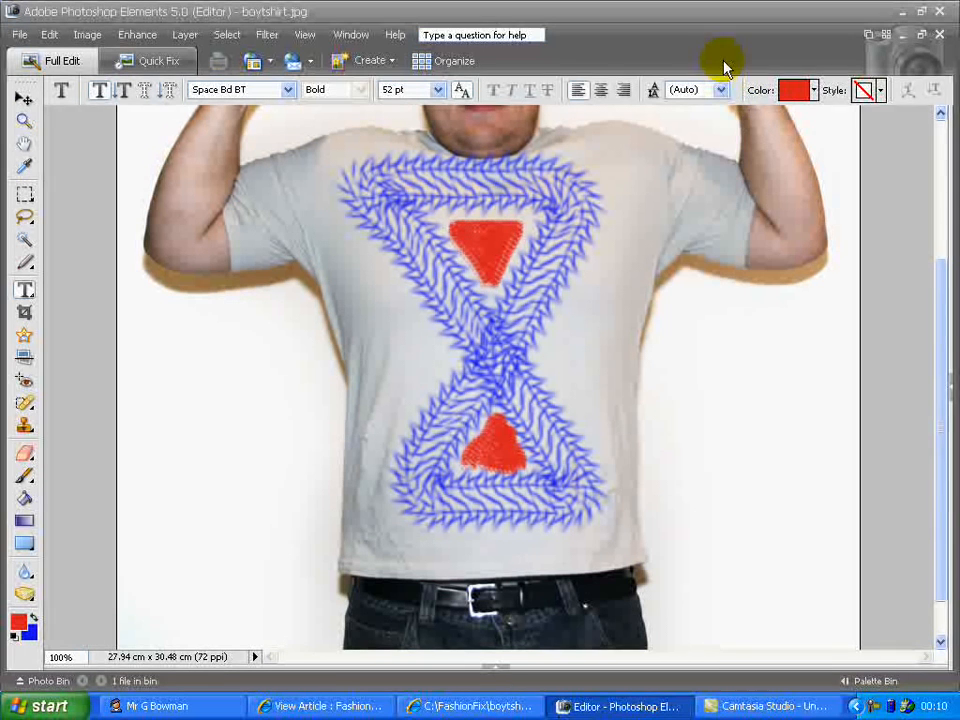
Set the text colour to green 47fa64 in the Color Picker
{"action": "left_click", "coordinate": [818, 92]}
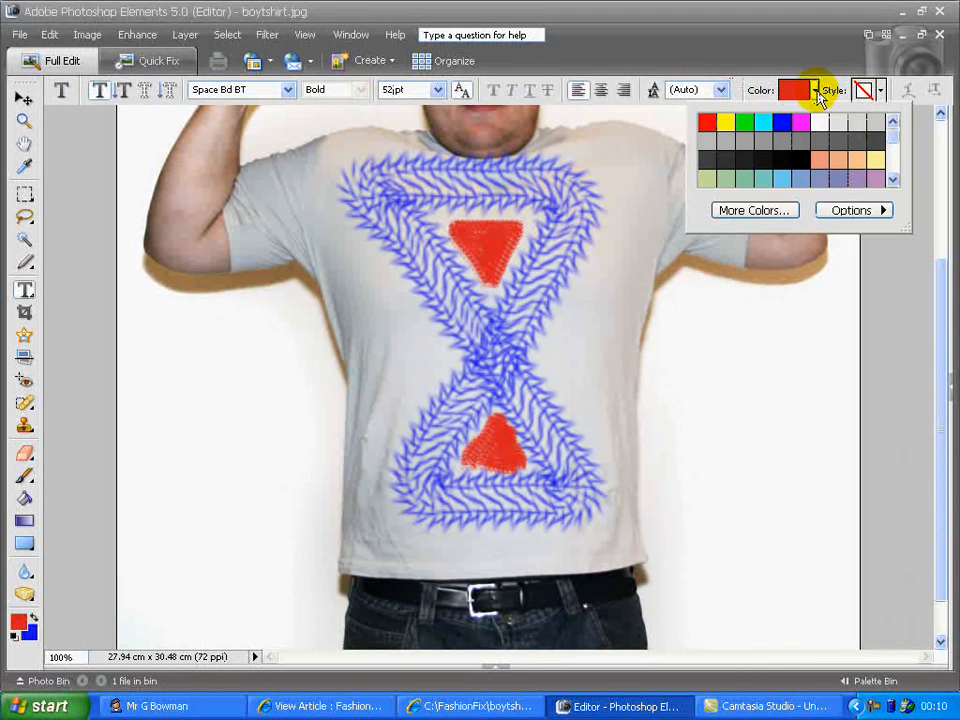
{"action": "left_click", "coordinate": [840, 60]}
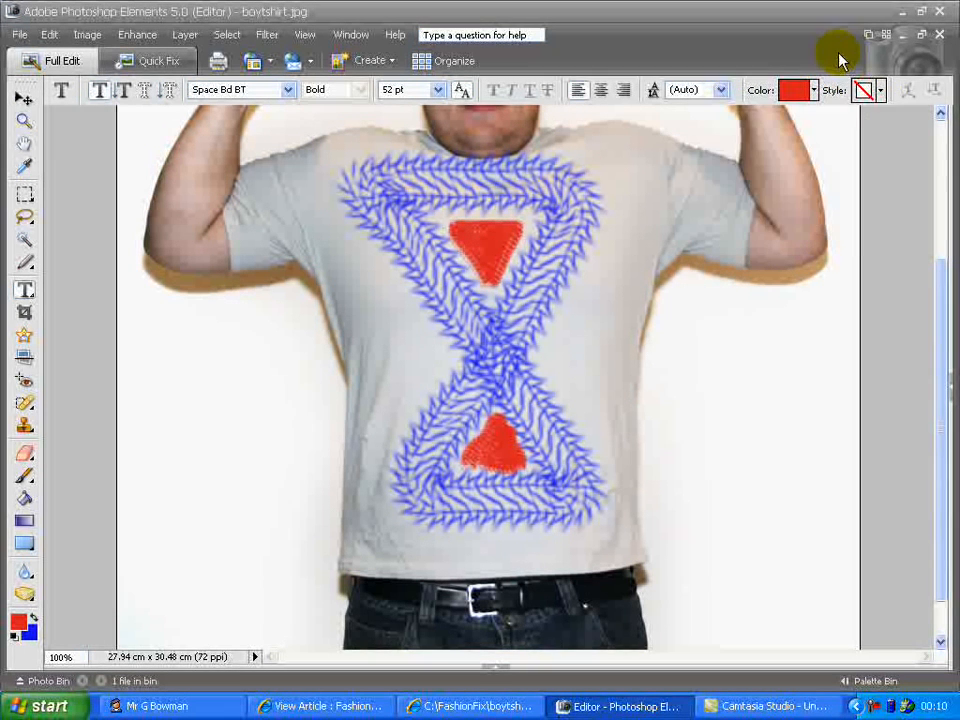
{"action": "left_click", "coordinate": [880, 91]}
{"action": "mouse_move", "coordinate": [909, 150]}
{"action": "left_mouse_down"}
{"action": "mouse_move", "coordinate": [912, 195]}
{"action": "mouse_move", "coordinate": [911, 139]}
{"action": "left_mouse_up"}
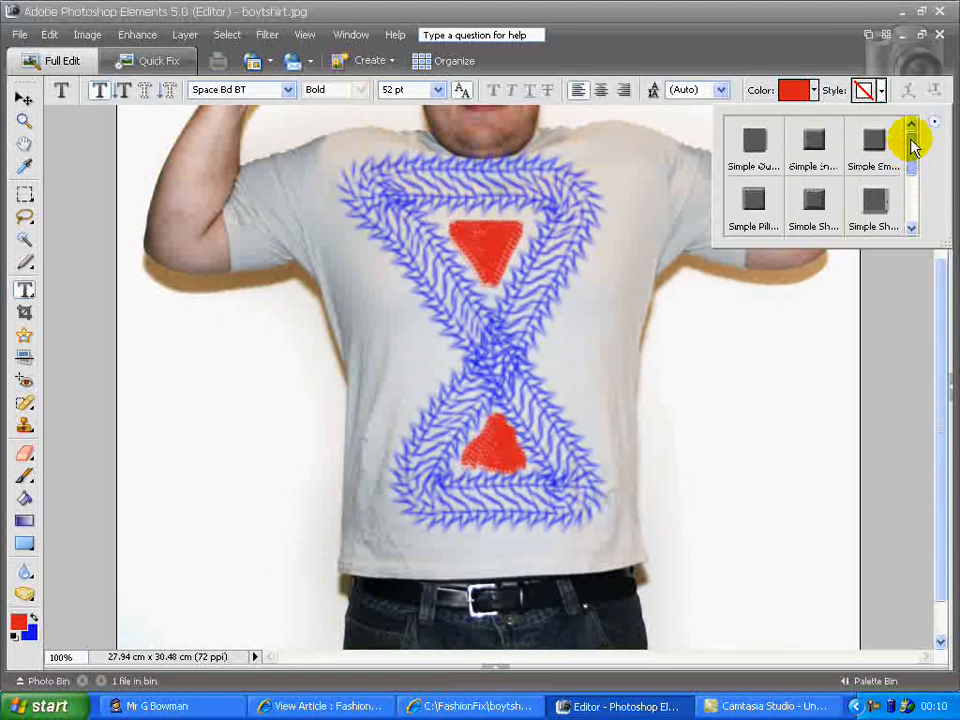
{"action": "left_click", "coordinate": [815, 92]}
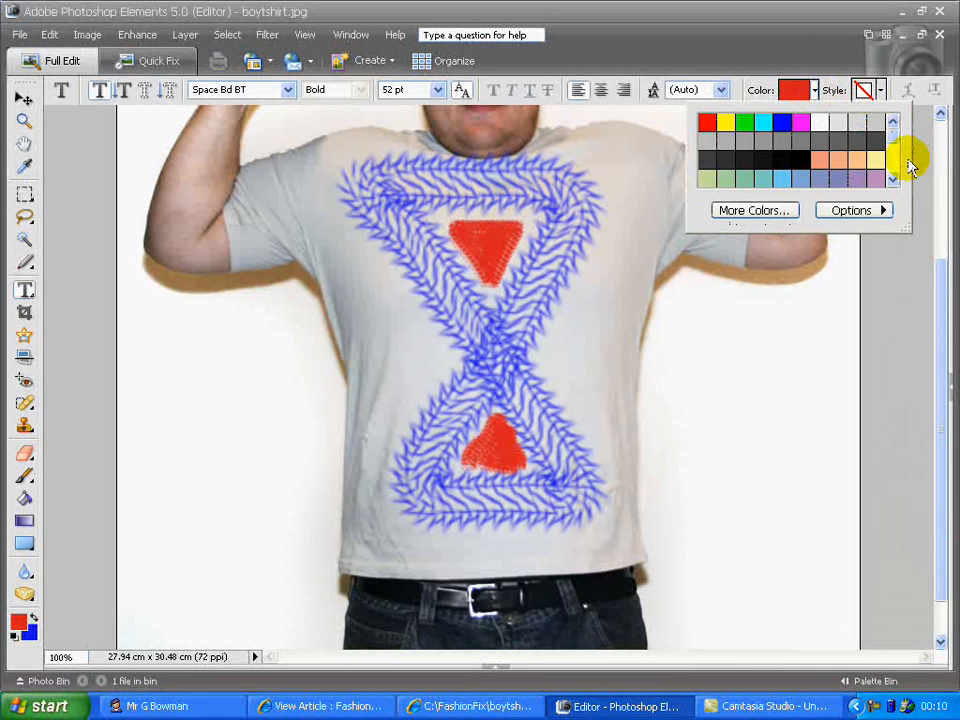
{"action": "left_click_drag", "start_coordinate": [894, 135], "coordinate": [894, 176]}
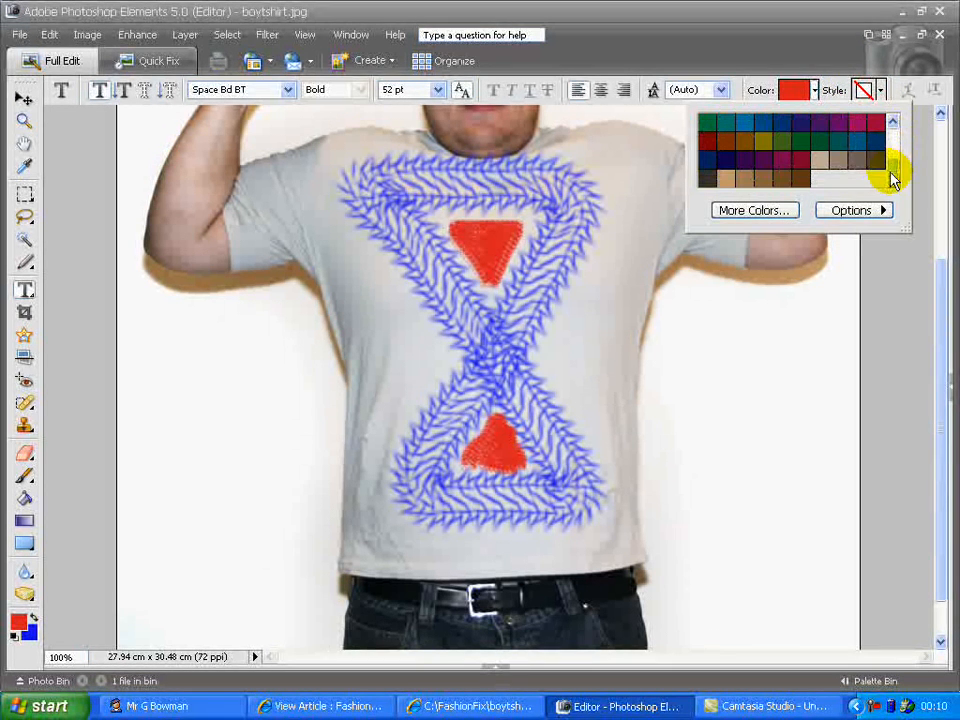
{"action": "left_click", "coordinate": [766, 210]}
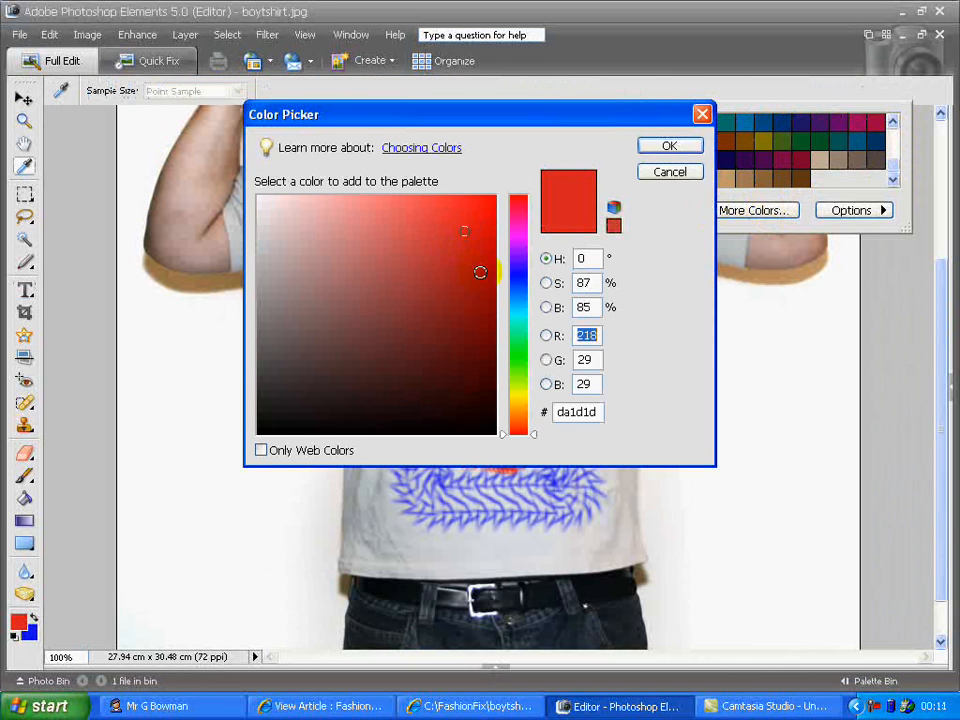
{"action": "left_click", "coordinate": [517, 350]}
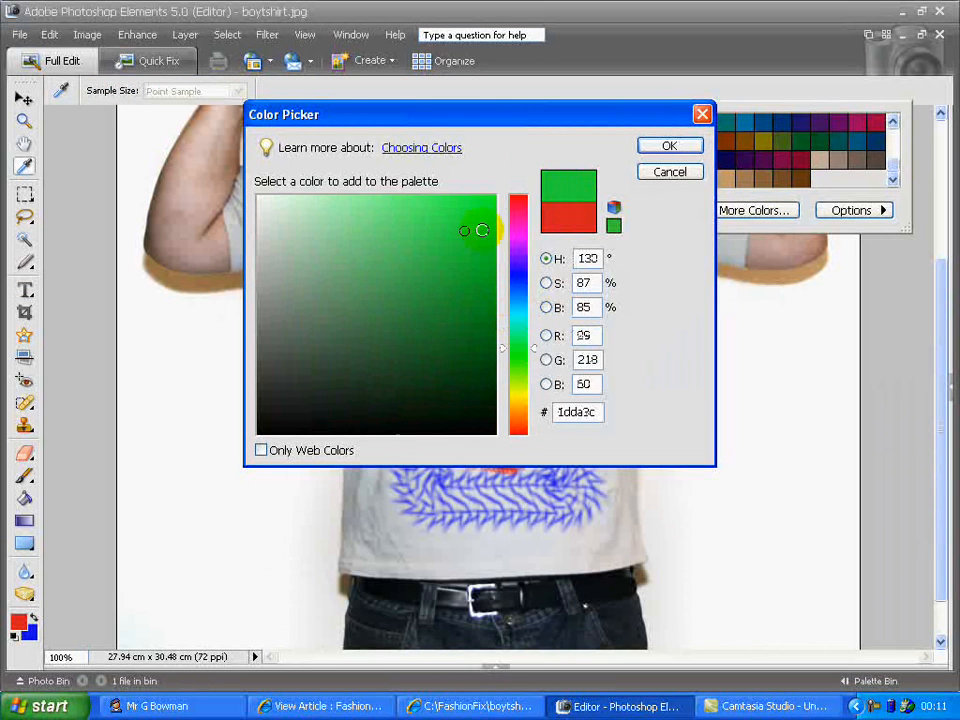
{"action": "left_click_drag", "start_coordinate": [480, 210], "coordinate": [428, 200]}
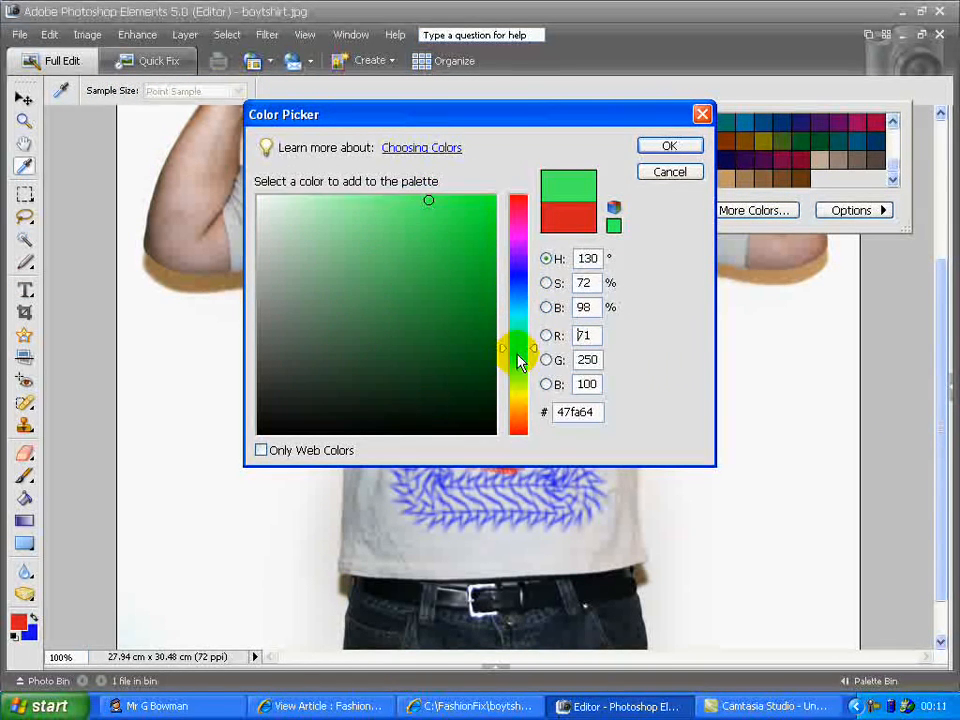
{"action": "left_click", "coordinate": [668, 148]}
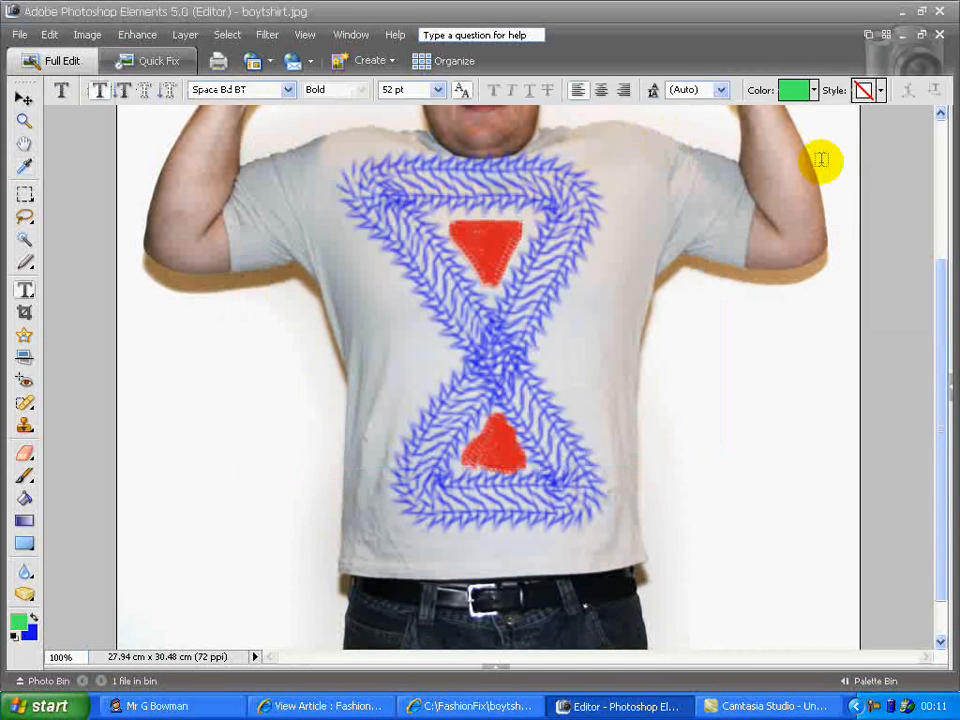
Apply a Simple Sharp bevel style and type "I LOVE MY" / "T-SHIRT" on two lines across the hourglass's middle
{"action": "left_click", "coordinate": [882, 91]}
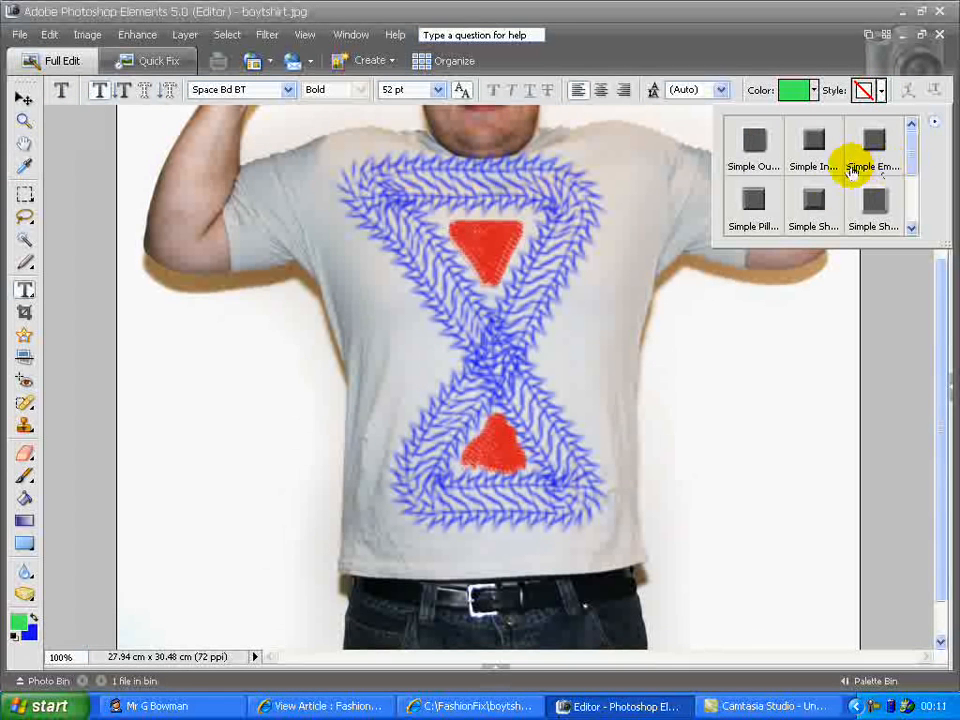
{"action": "left_click", "coordinate": [818, 197]}
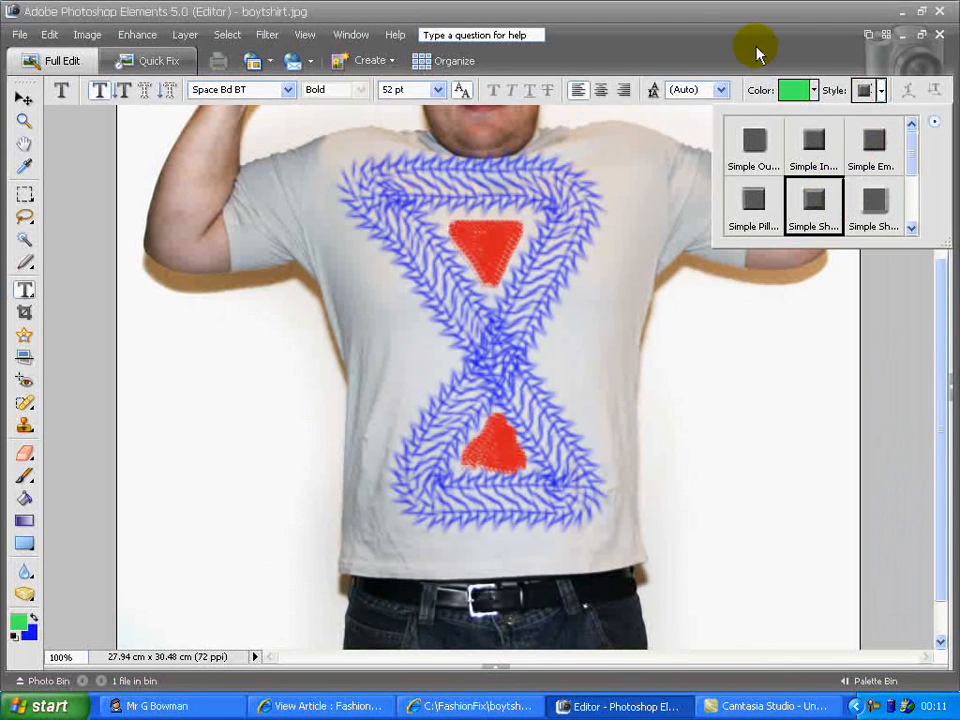
{"action": "left_click", "coordinate": [370, 338]}
{"action": "left_click", "coordinate": [370, 338]}
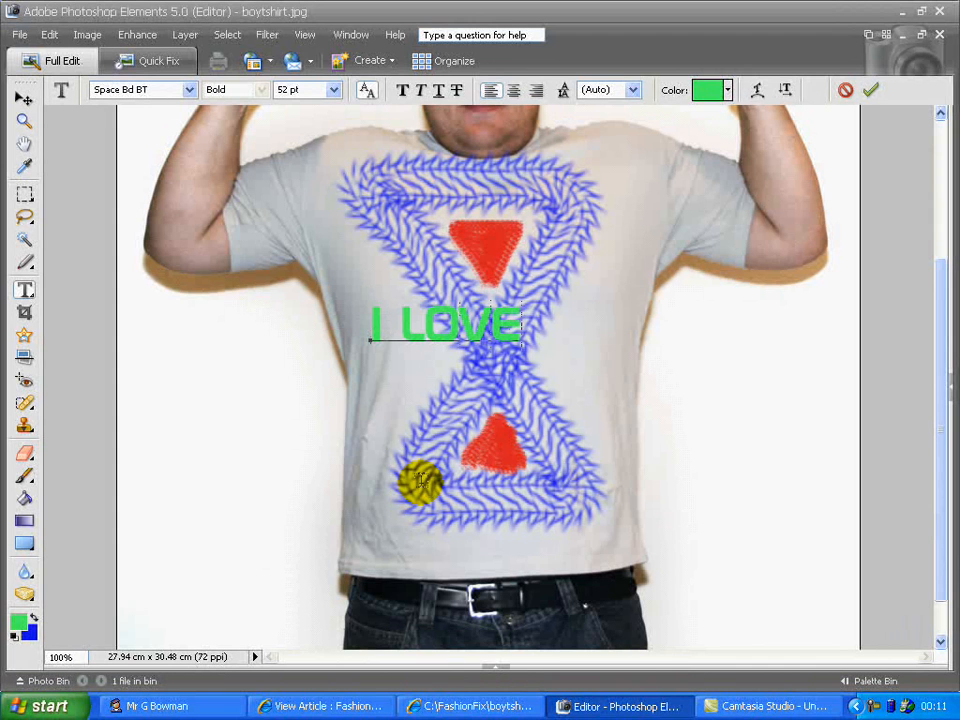
{"action": "type", "text": "I LOVE MY "}
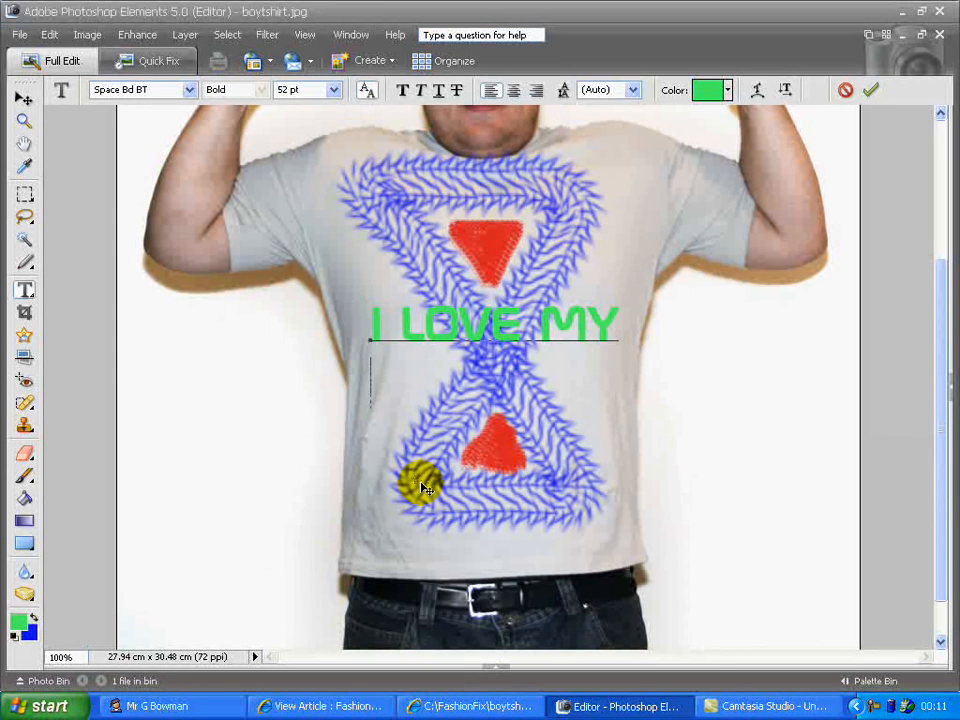
{"action": "type", "text": "T"}
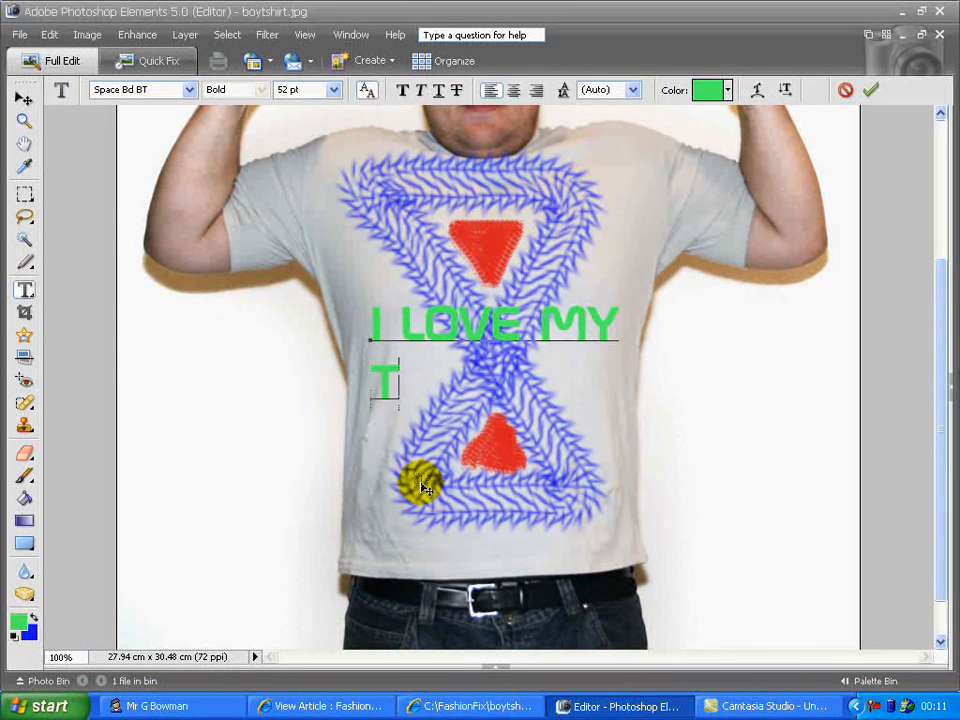
{"action": "type", "text": "-SHIRT"}
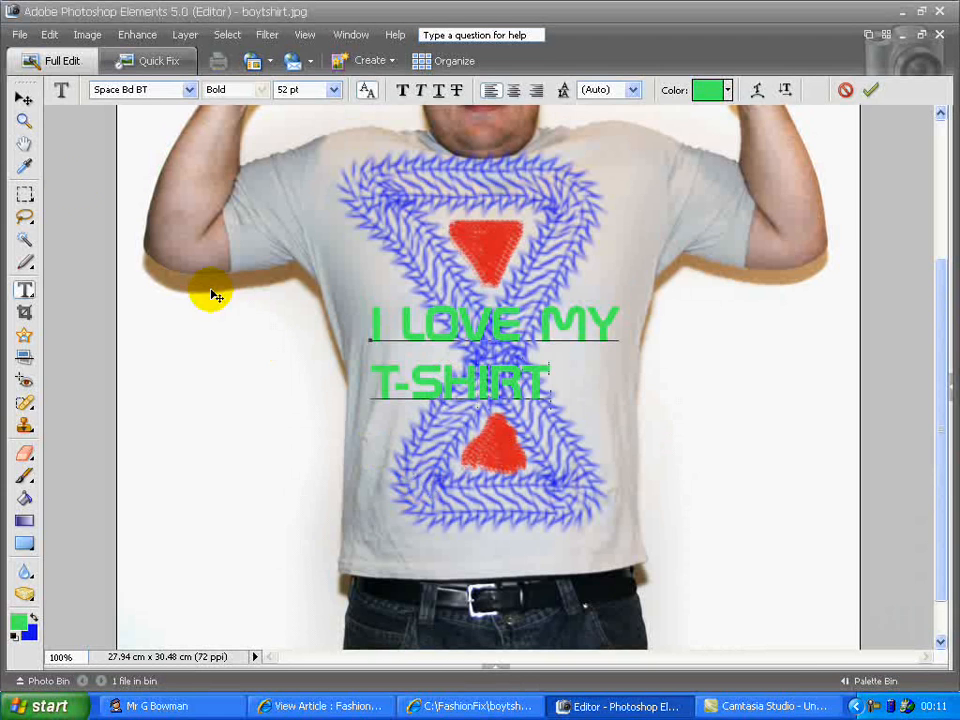
{"action": "left_click", "coordinate": [22, 99]}
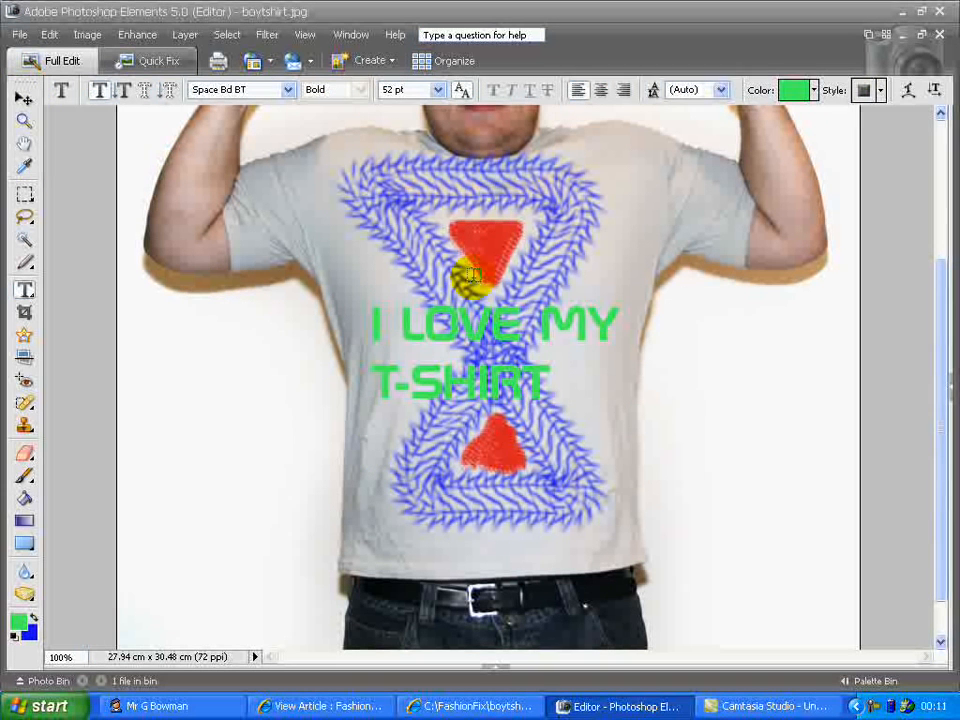
Select all the typed text and change its font to Super Black SF
{"action": "left_click_drag", "start_coordinate": [521, 410], "coordinate": [370, 328]}
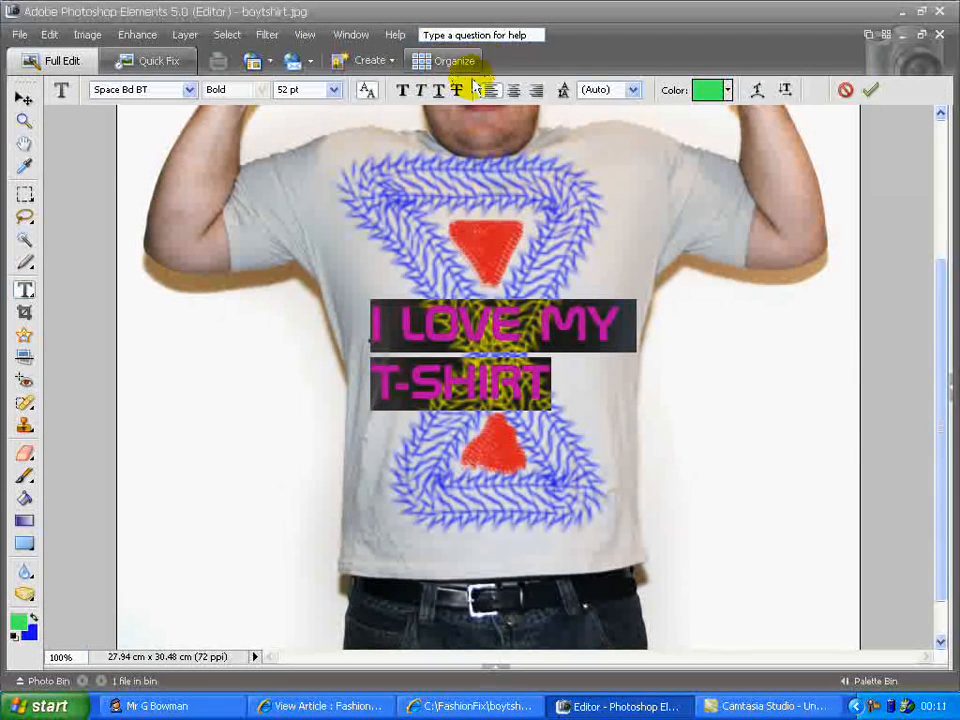
{"action": "left_click", "coordinate": [190, 90]}
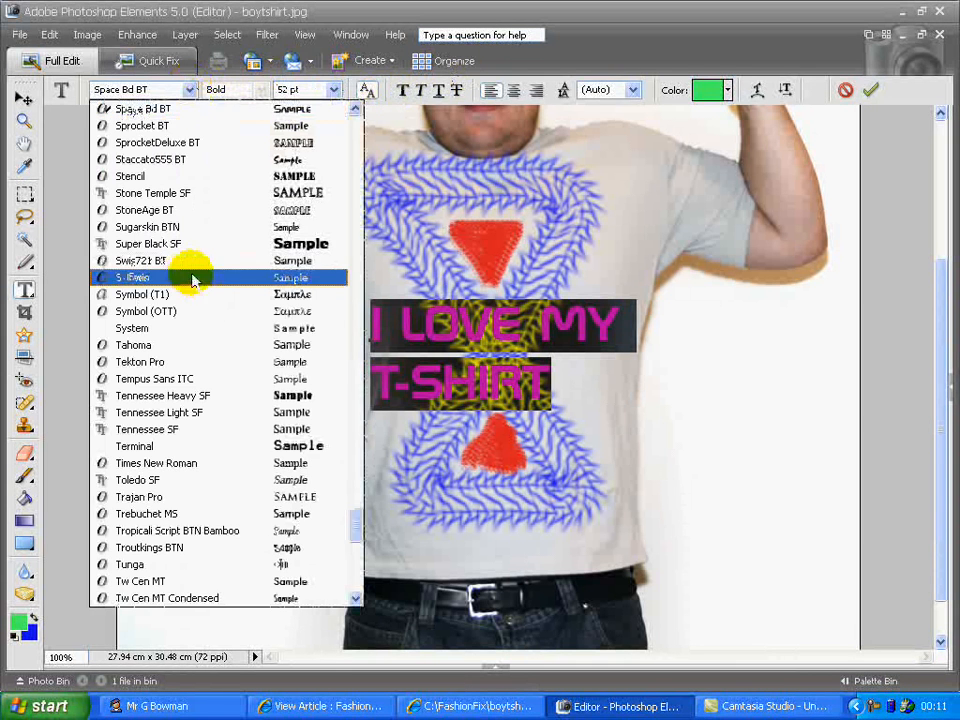
{"action": "left_click", "coordinate": [188, 245]}
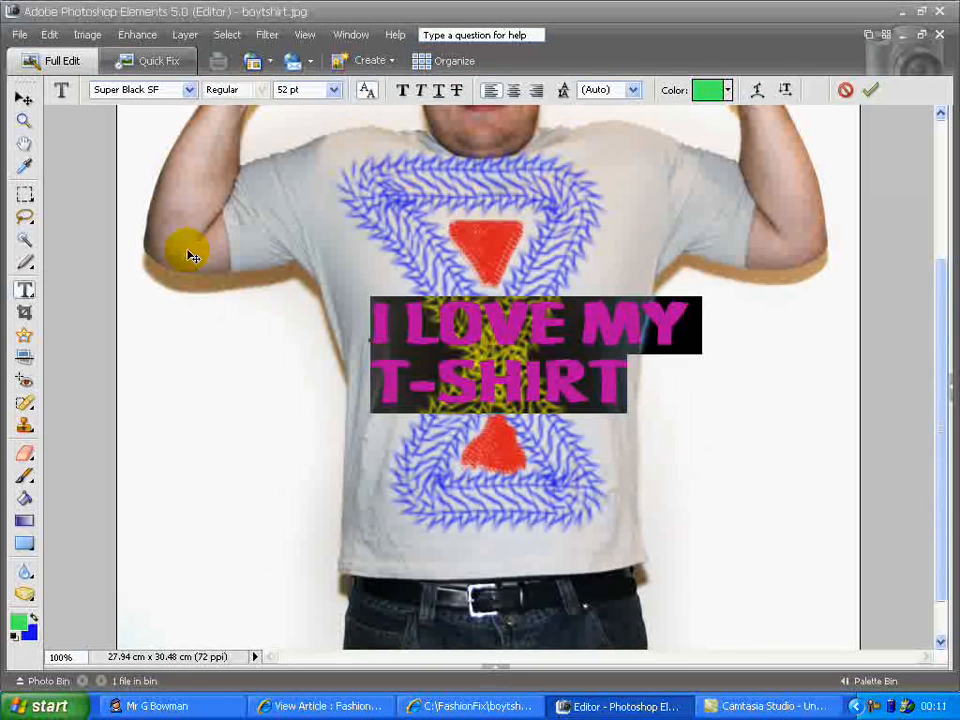
Set the selected text to 48 pt and centre-align it
{"action": "left_click", "coordinate": [334, 92]}
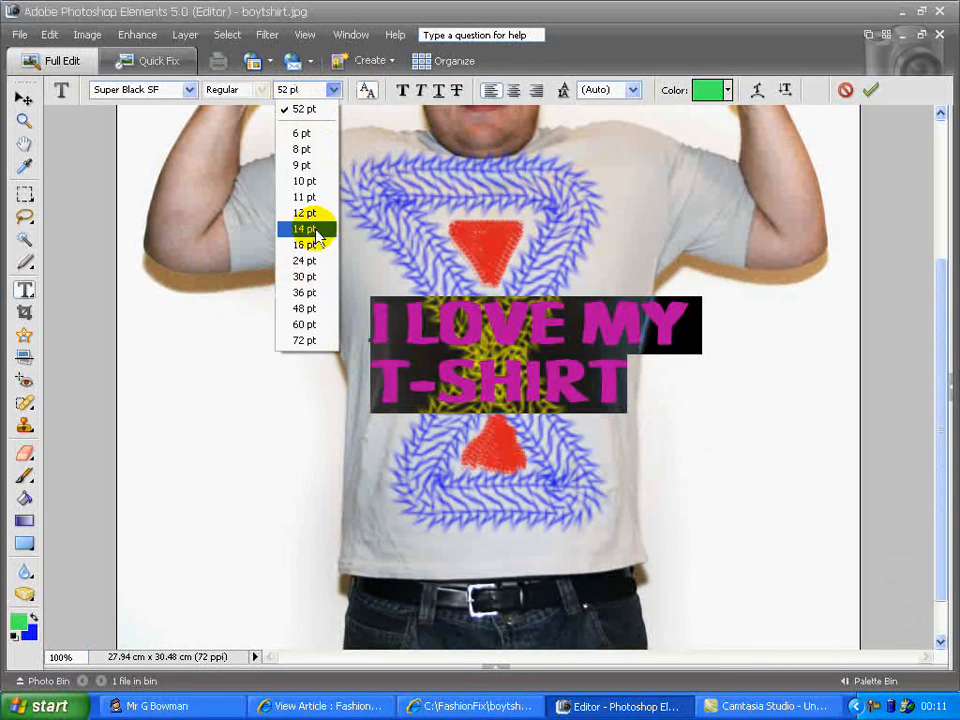
{"action": "left_click", "coordinate": [307, 309]}
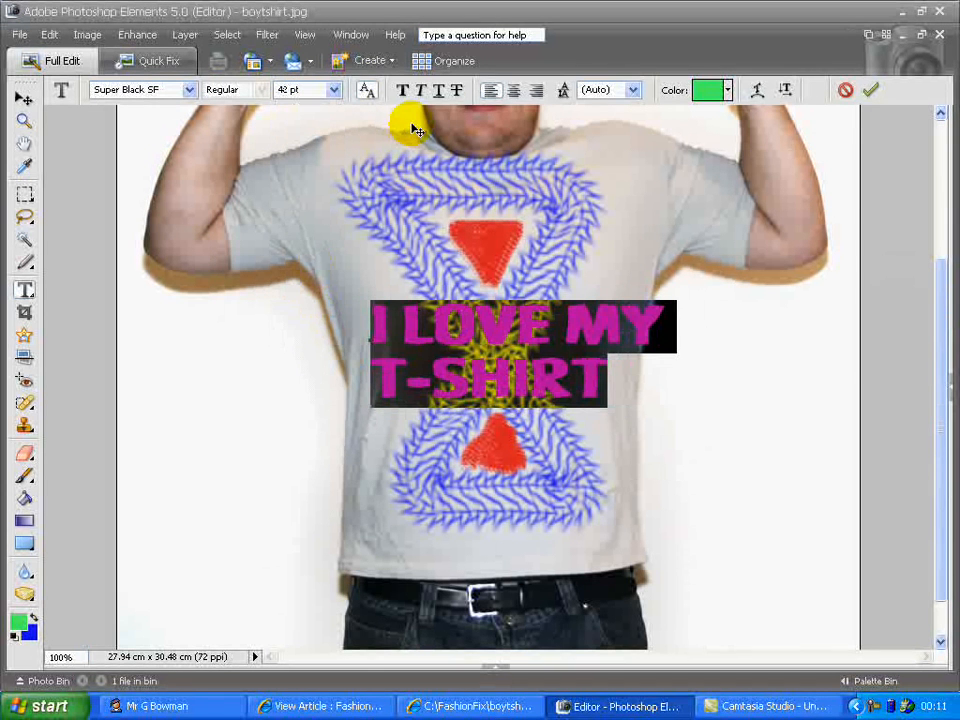
{"action": "left_click", "coordinate": [514, 90]}
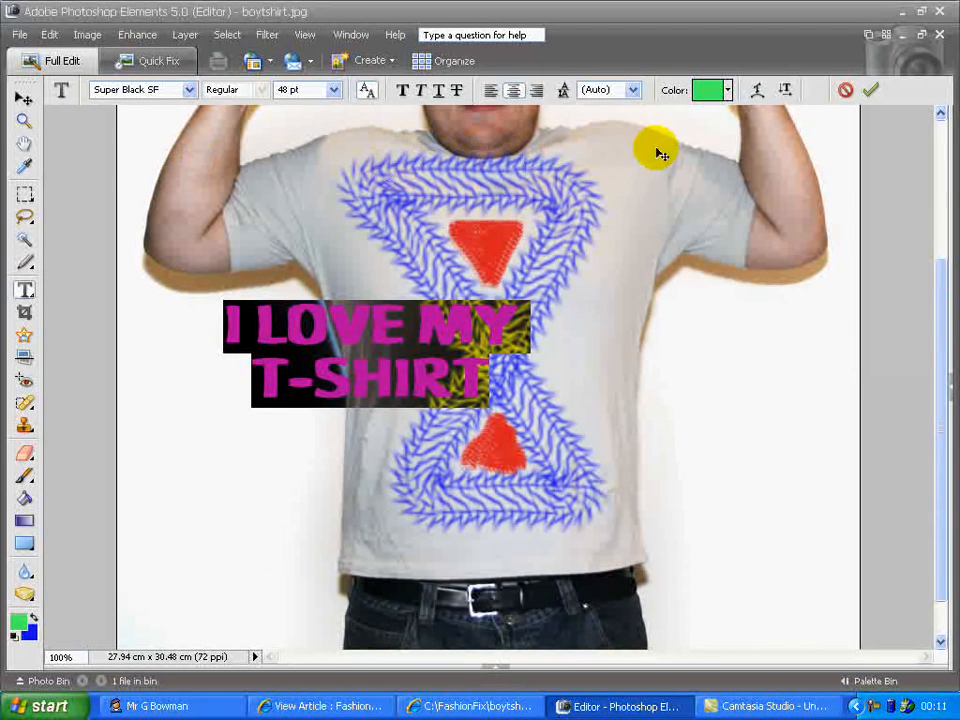
Warp the text with the Fish style and commit the text edits
{"action": "left_click", "coordinate": [760, 92]}
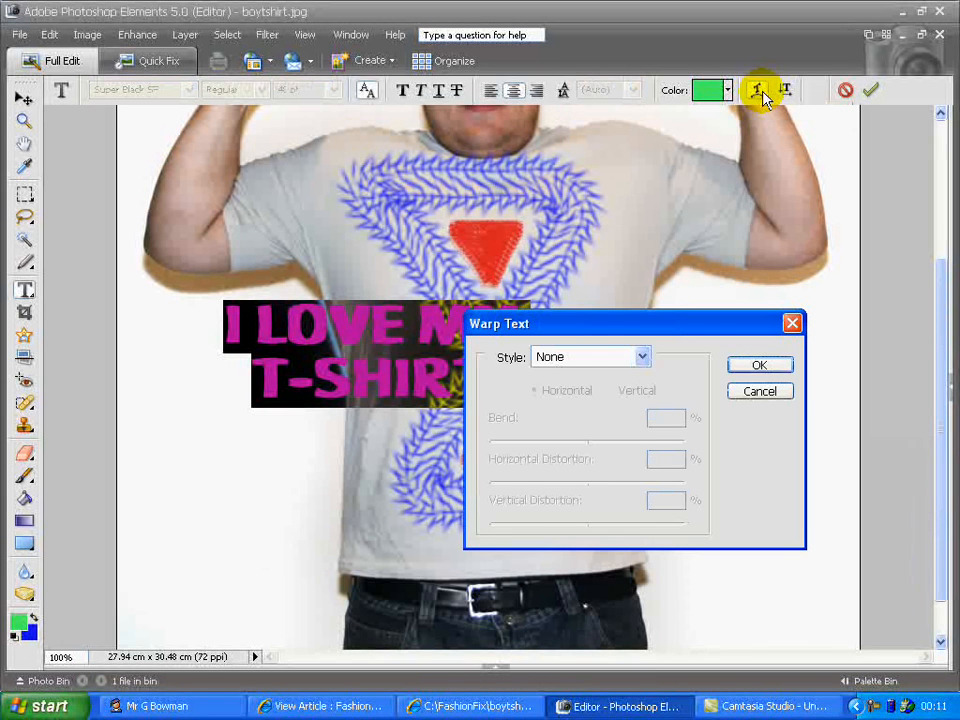
{"action": "left_click", "coordinate": [638, 358]}
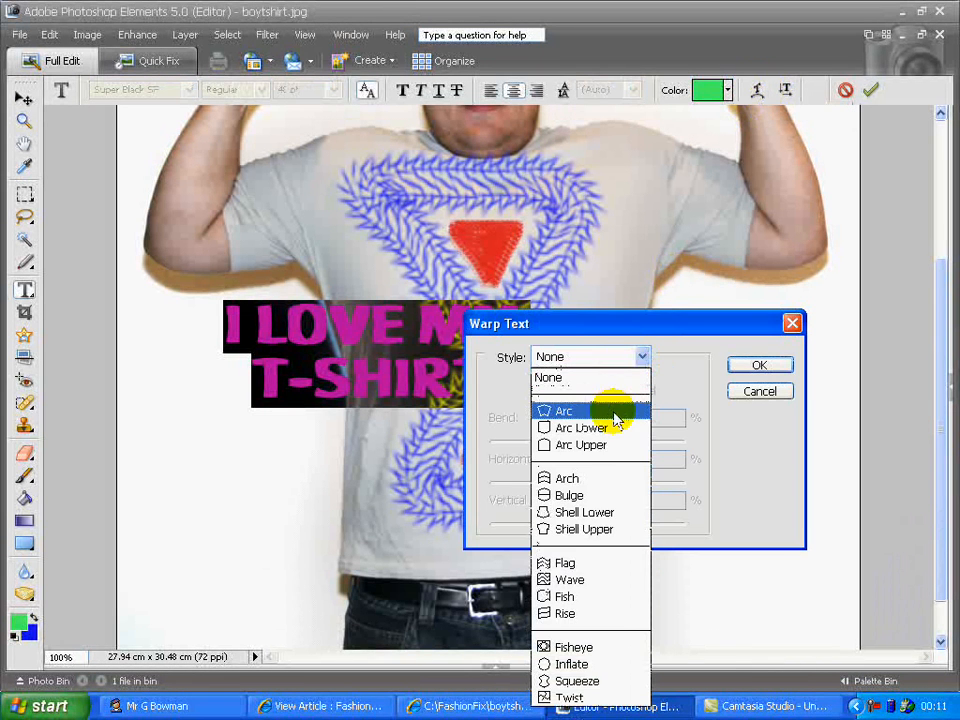
{"action": "left_click", "coordinate": [593, 600]}
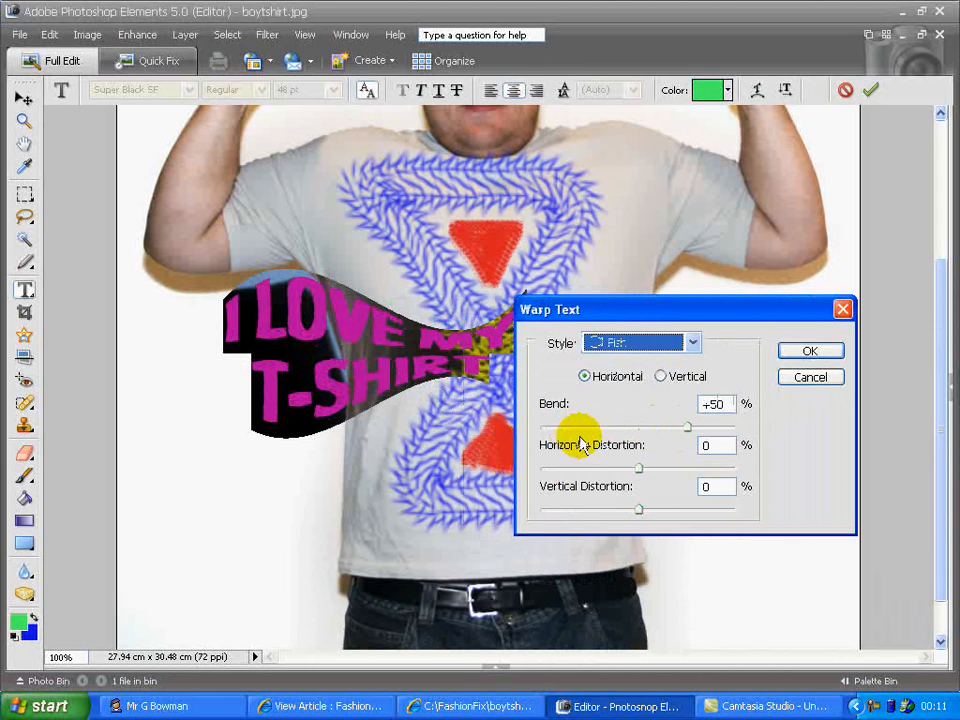
{"action": "left_click", "coordinate": [809, 353]}
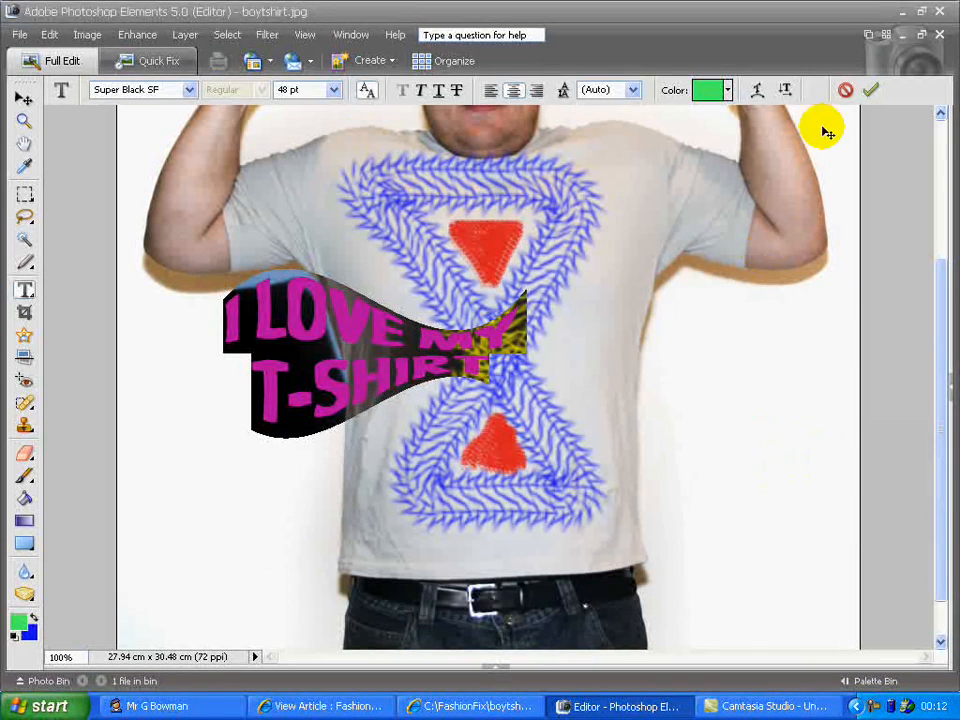
{"action": "left_click", "coordinate": [872, 93]}
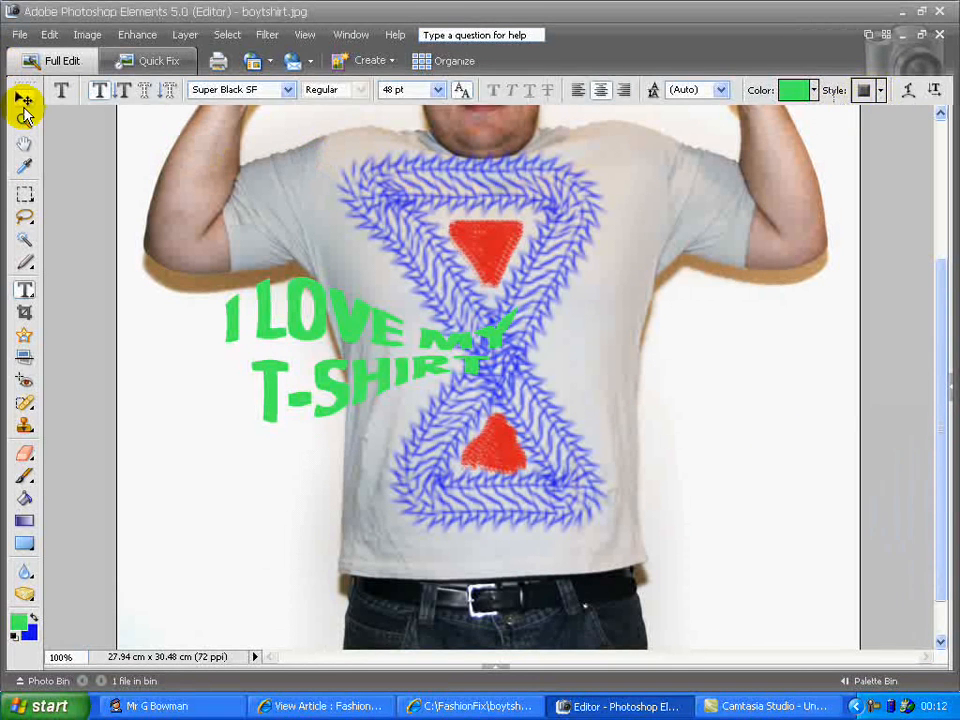
Move the text block up and to the right onto the hourglass's upper half
{"action": "left_click", "coordinate": [23, 100]}
{"action": "left_click_drag", "start_coordinate": [278, 330], "coordinate": [405, 272]}
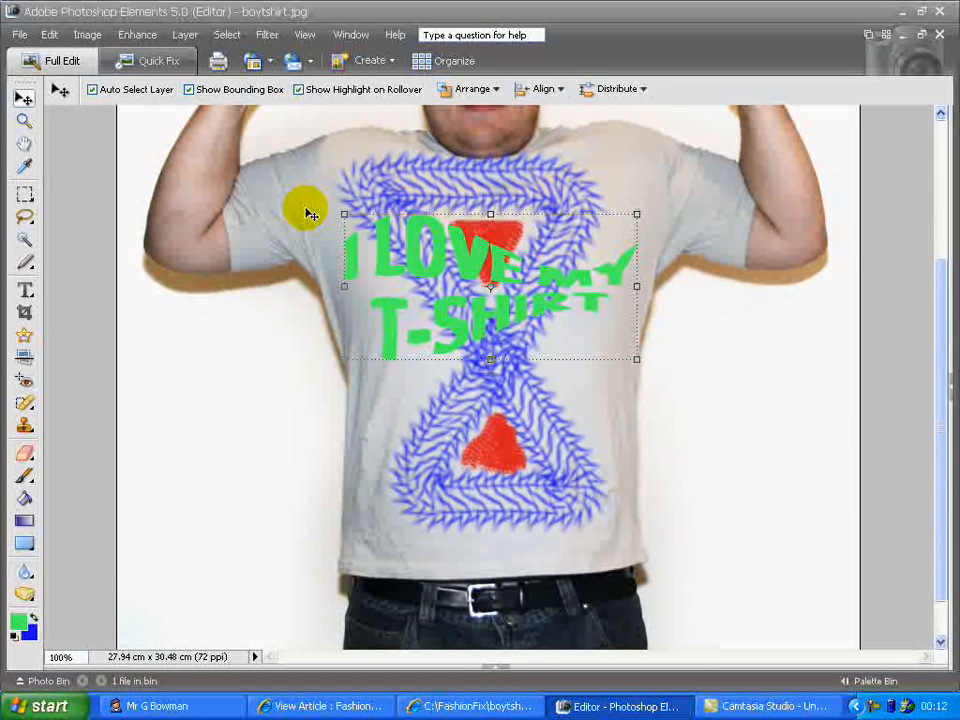